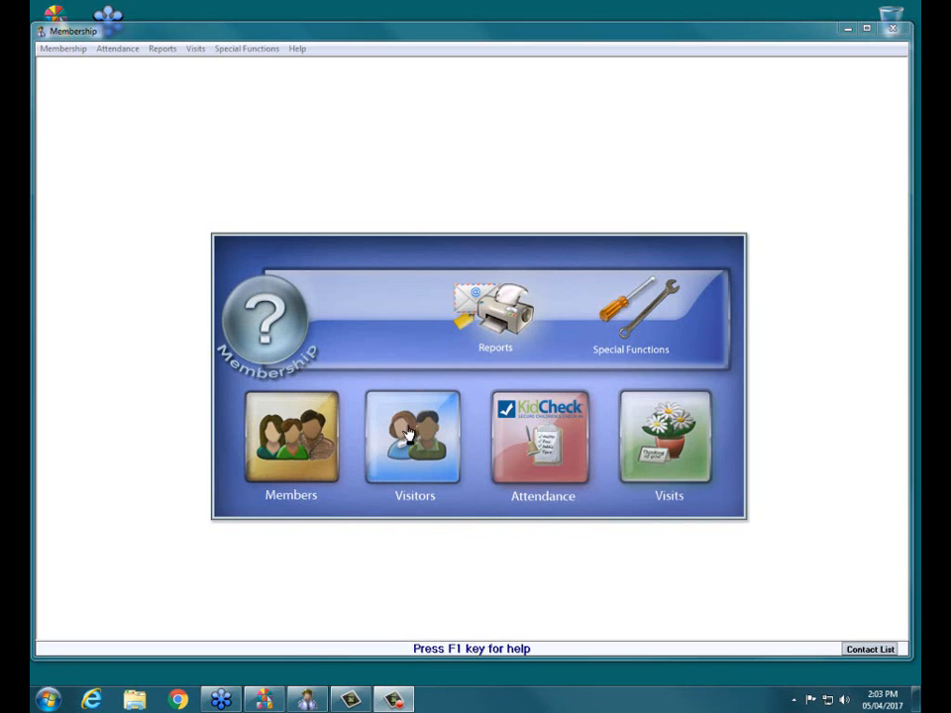
# - Open the member records and show the groups and classes assigned to the husband in the first family
pyautogui.click(286, 433)
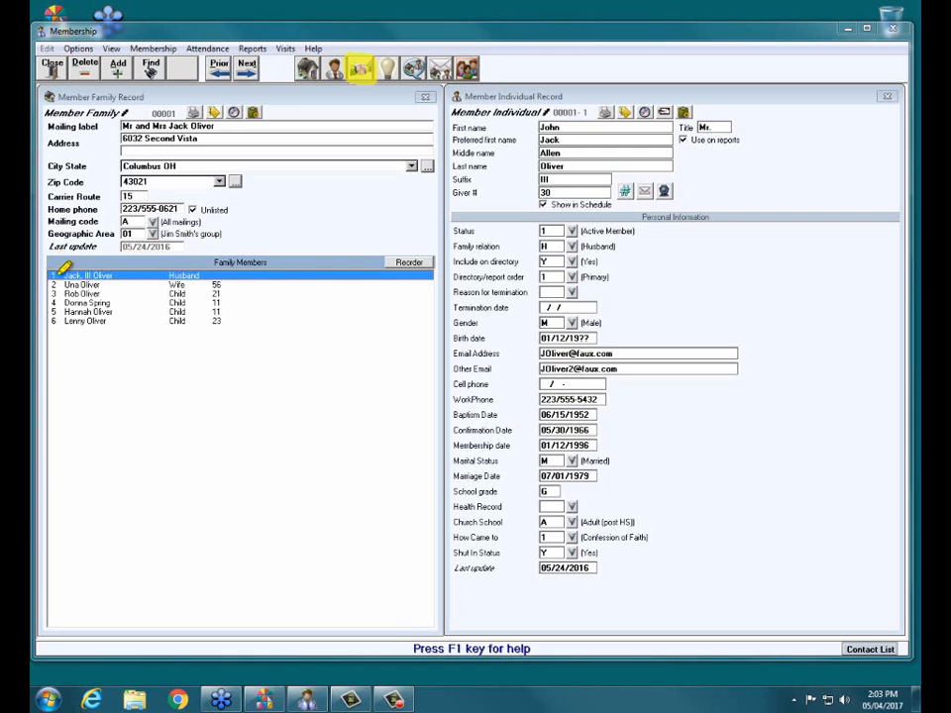
pyautogui.moveTo(59, 272); pyautogui.dragTo(127, 274)
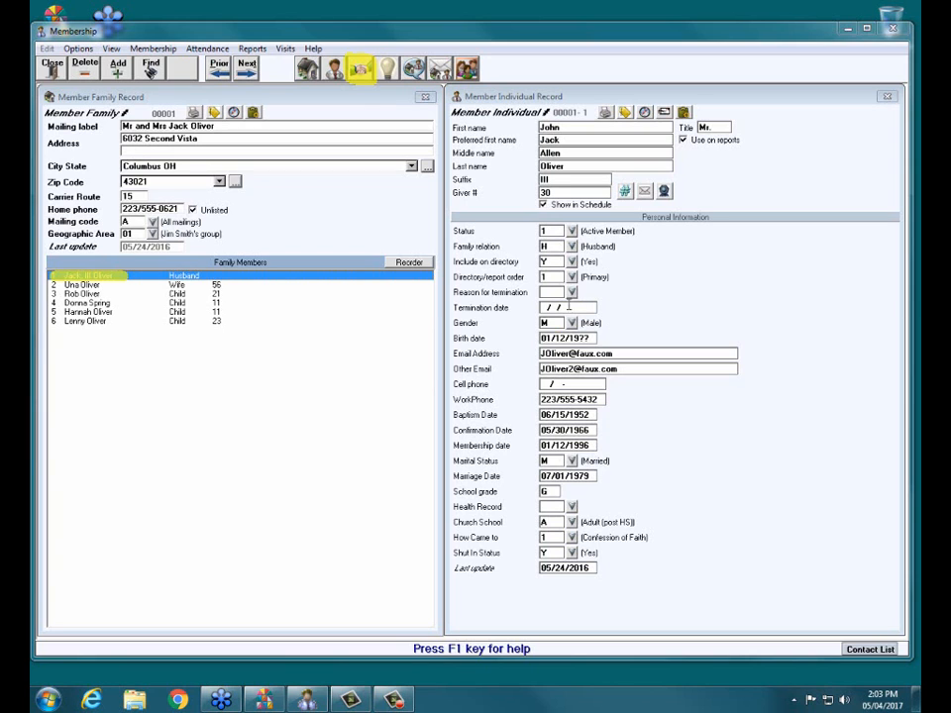
pyautogui.click(370, 70)
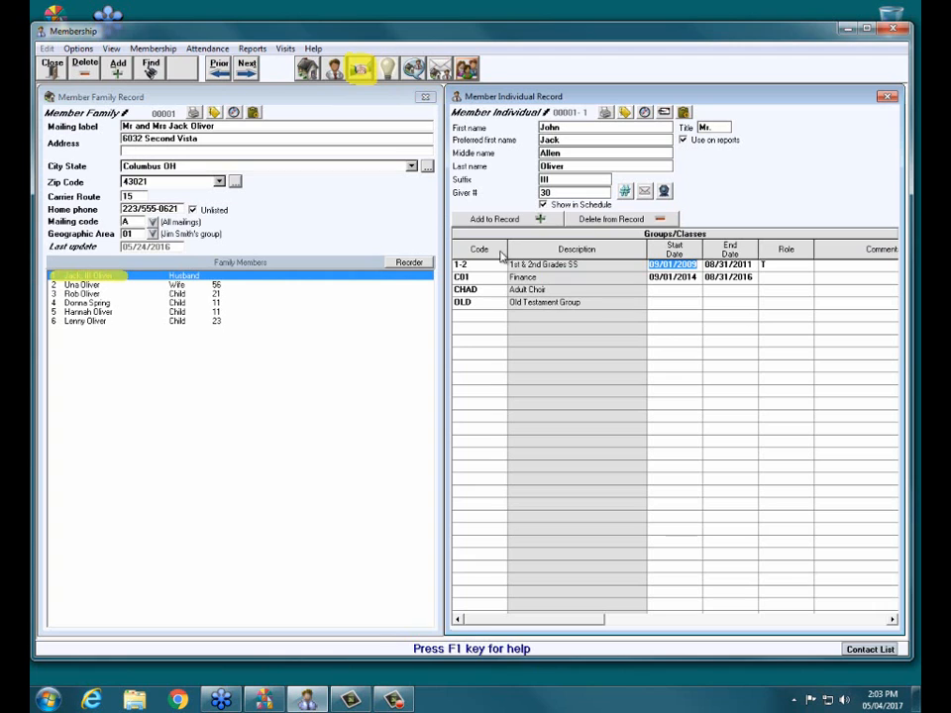
# - View the groups and classes of the children and the wife in the first family
pyautogui.click(153, 320)
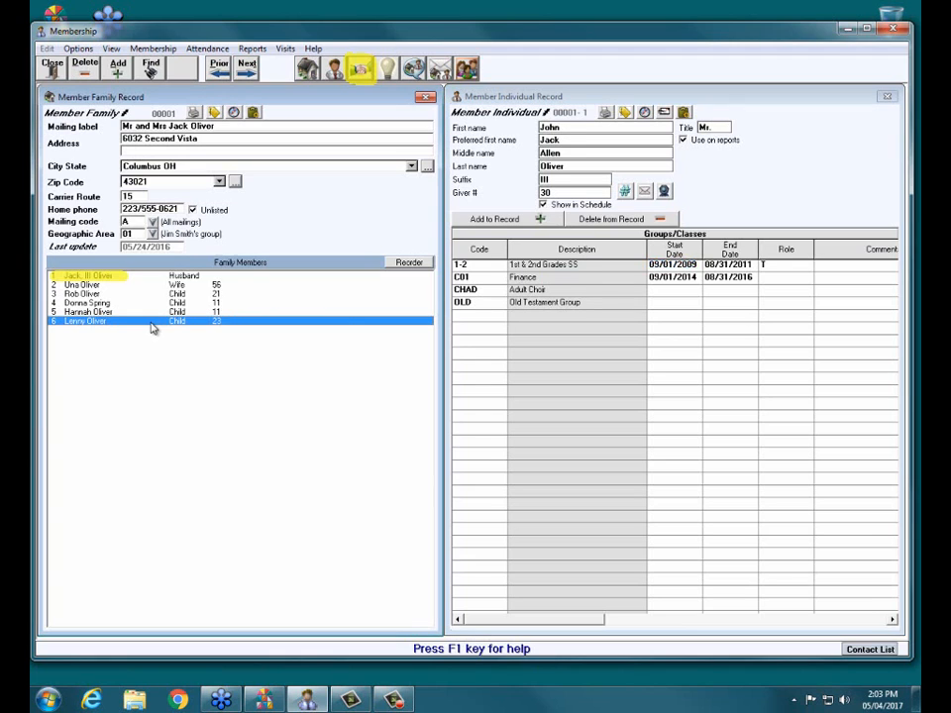
pyautogui.click(158, 311)
pyautogui.click(165, 302)
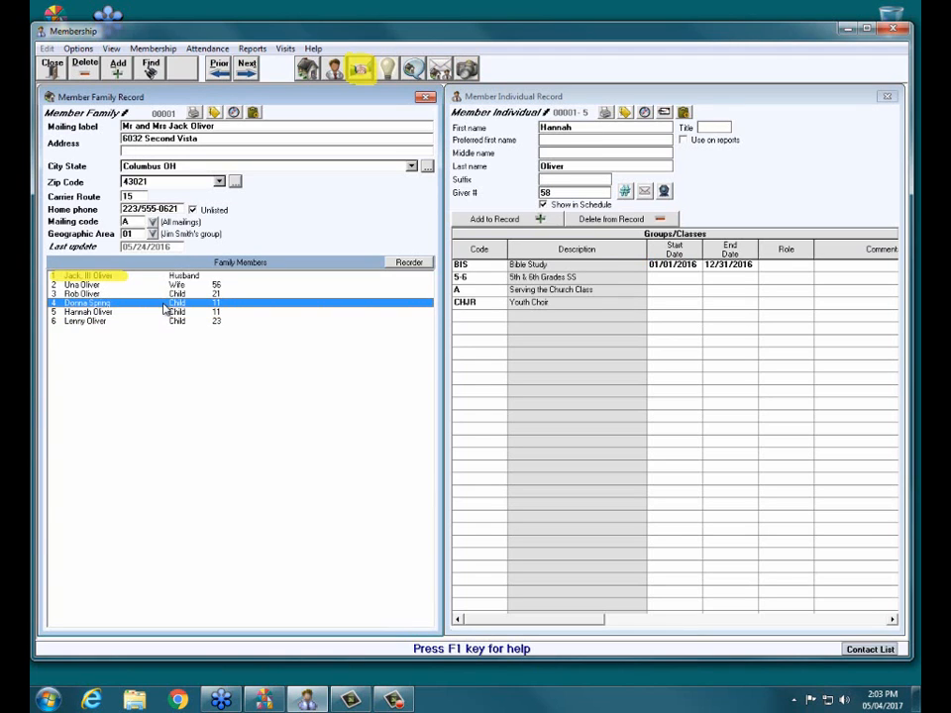
pyautogui.click(178, 294)
pyautogui.click(178, 285)
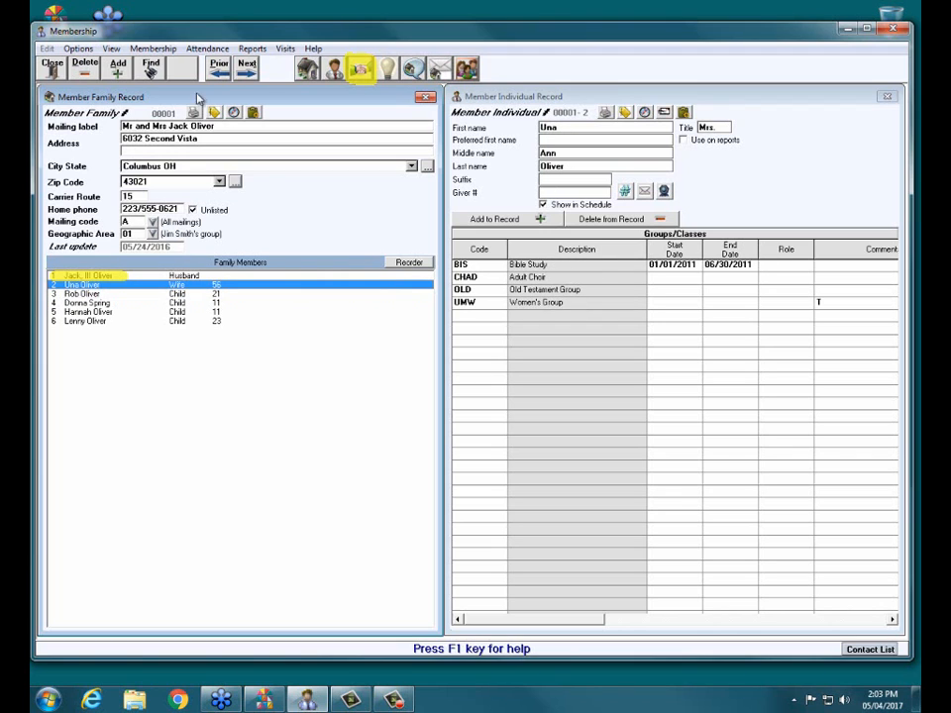
# - View the groups and classes of the members in the next two family records
pyautogui.click(247, 68)
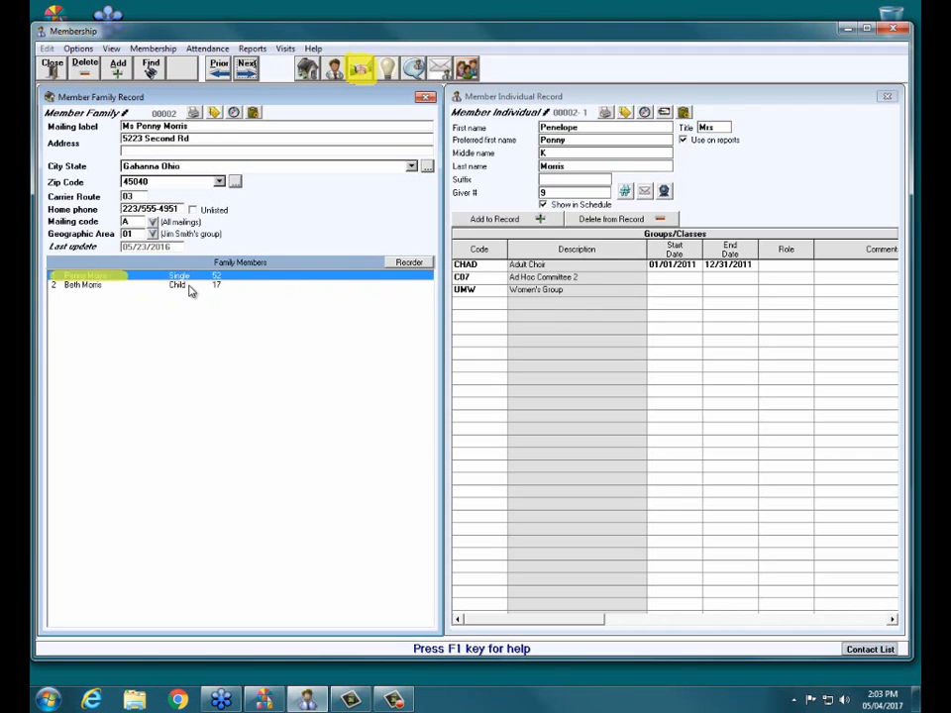
pyautogui.click(188, 286)
pyautogui.click(248, 68)
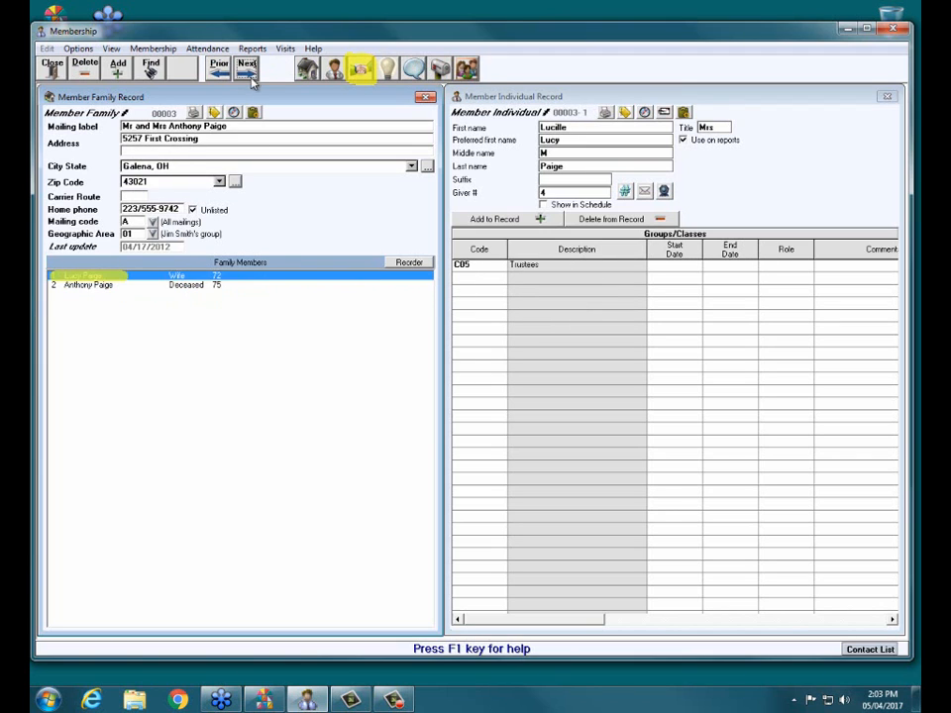
pyautogui.click(228, 285)
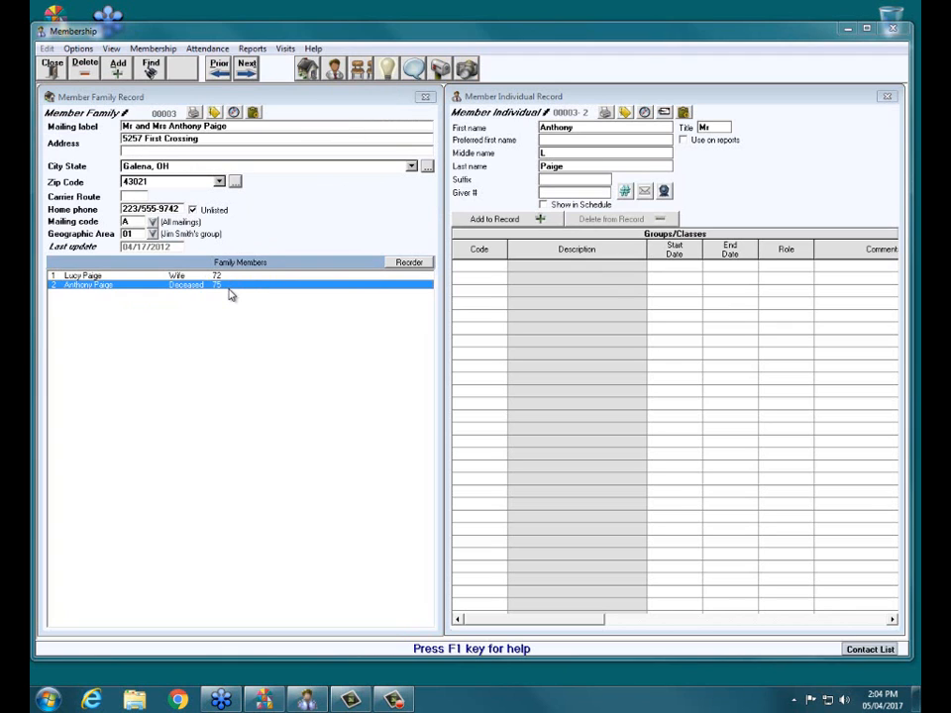
# - View the deceased member's personal information, and return to that member's groups and classes
pyautogui.click(334, 67)
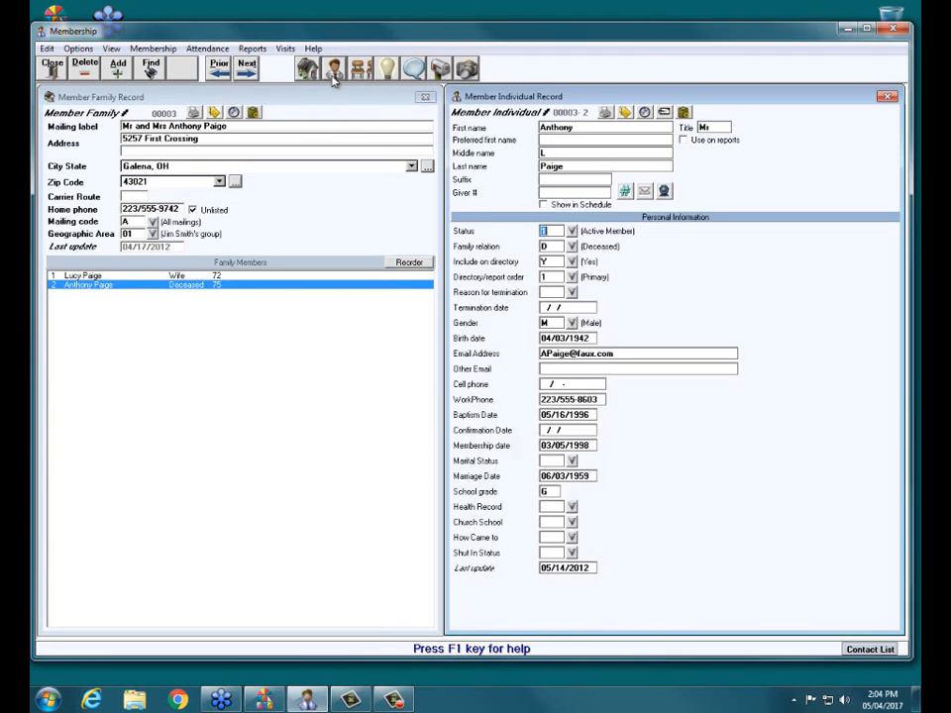
pyautogui.click(114, 287)
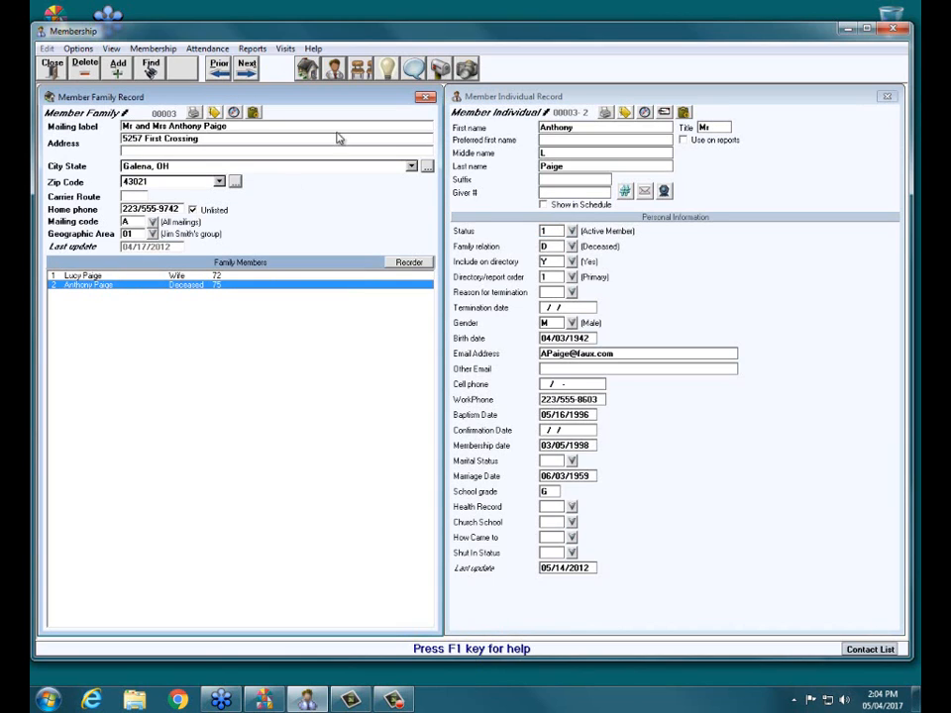
pyautogui.click(361, 71)
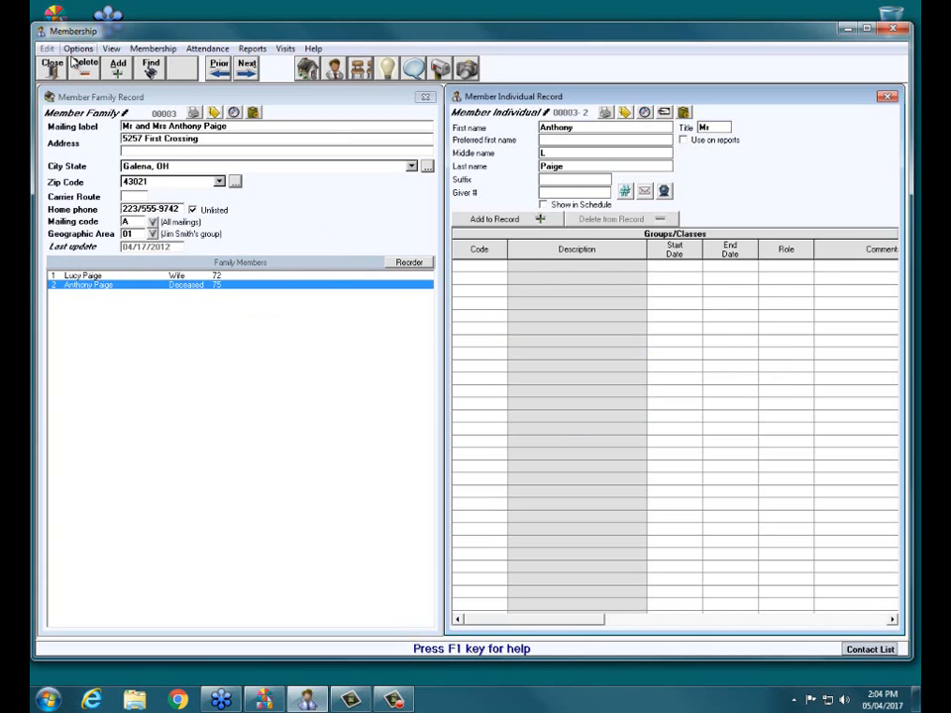
# - Go back to the first family's record and view the husband's groups and classes
pyautogui.click(219, 65)
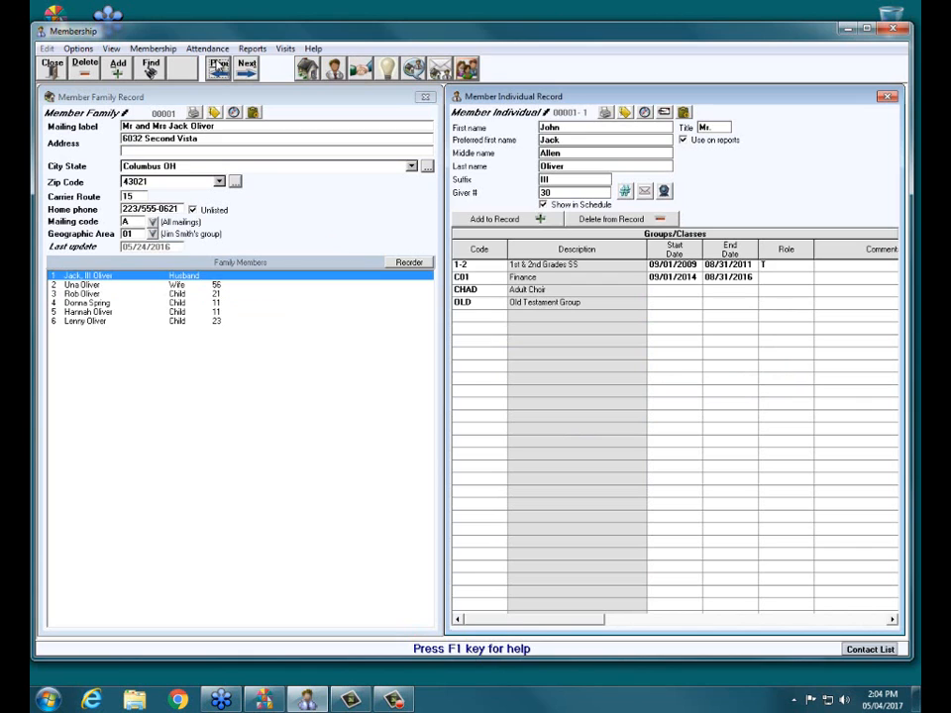
pyautogui.click(123, 277)
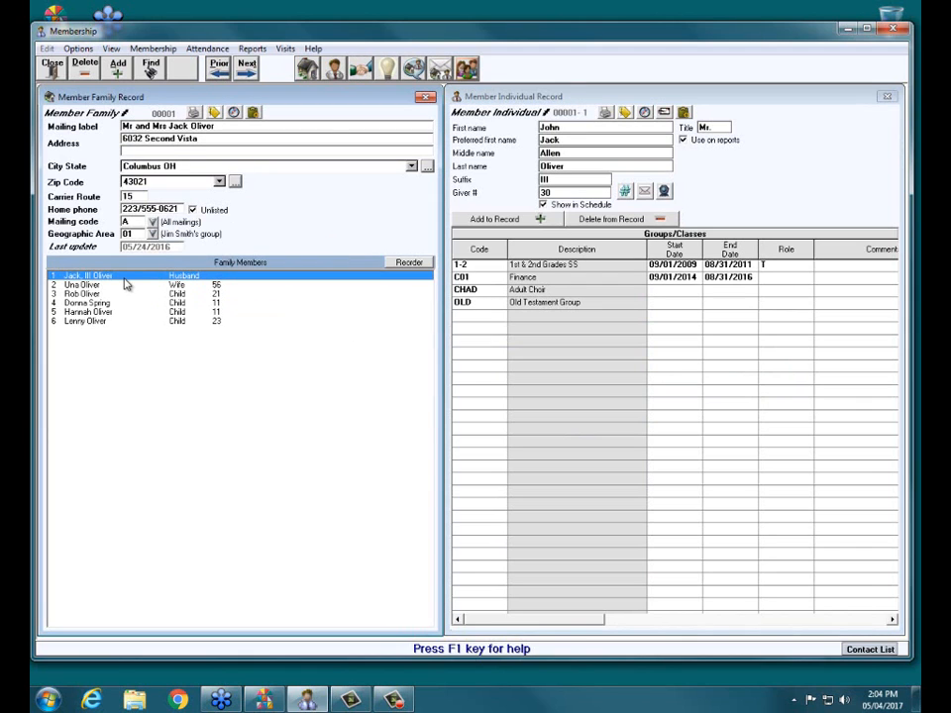
pyautogui.click(560, 305)
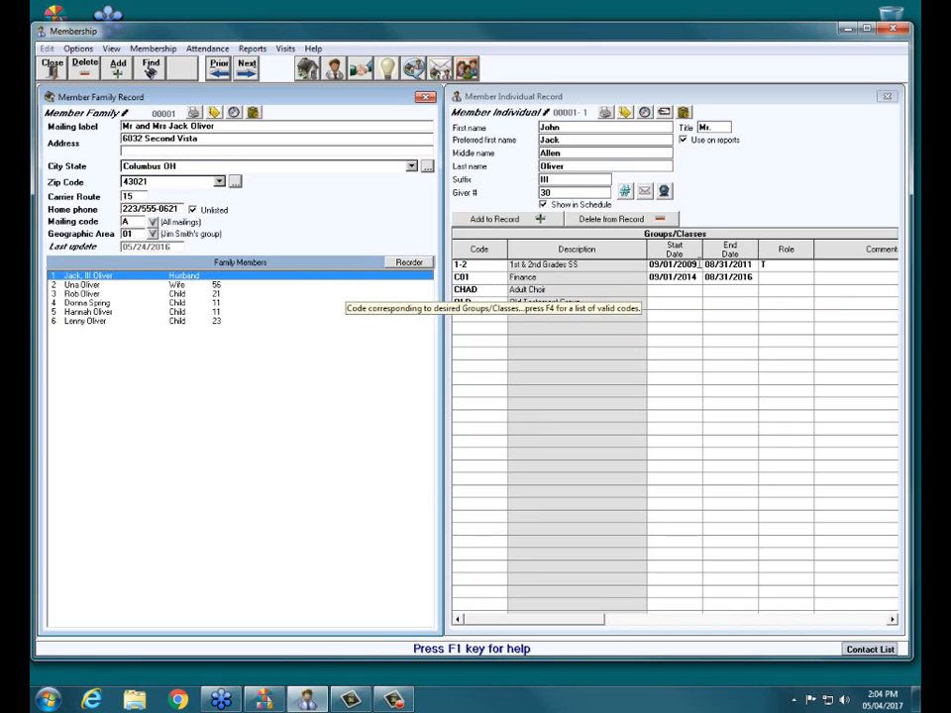
# - Look up the available role codes for the 1st & 2nd Grades SS entry, and close the list without changing the role
pyautogui.click(596, 622)
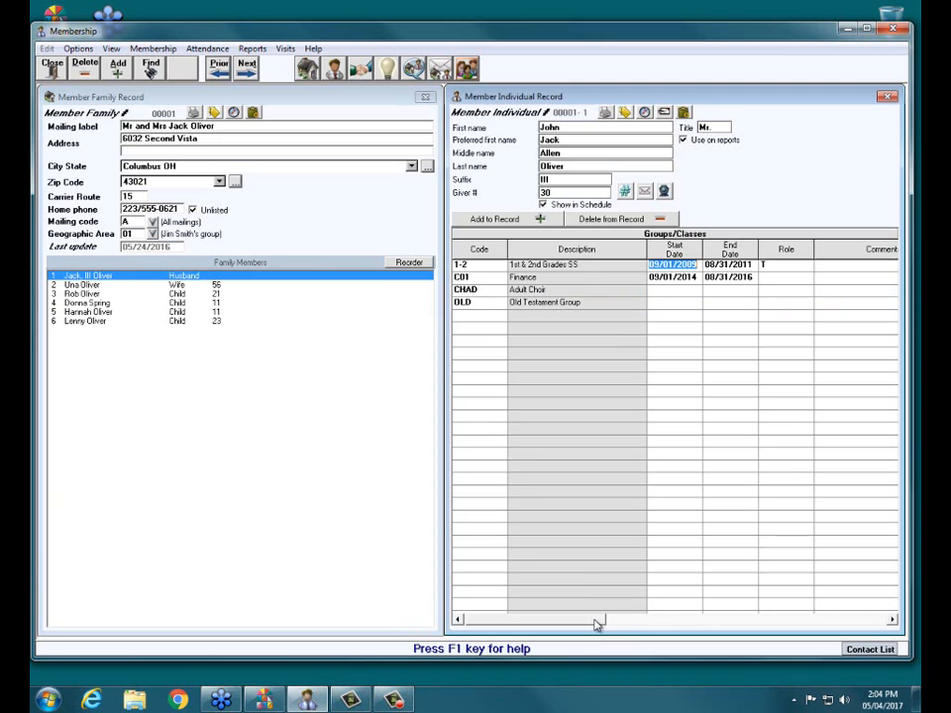
pyautogui.click(800, 266)
pyautogui.click(807, 269)
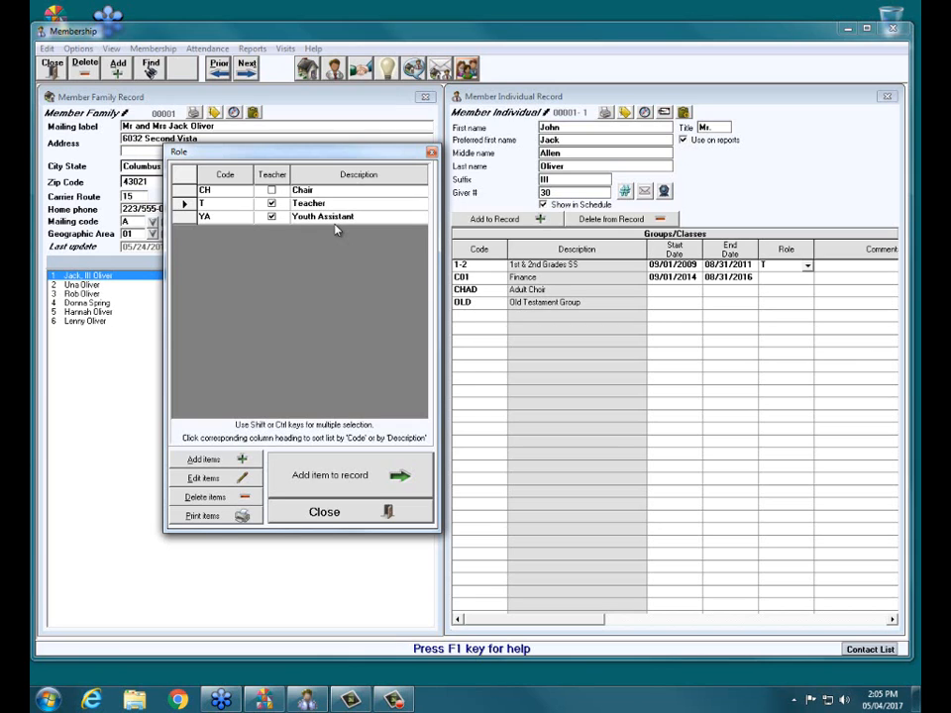
pyautogui.click(432, 153)
# - Examine the comments, transfer date and transfer reason columns of the husband's Groups/Classes list
pyautogui.click(891, 620)
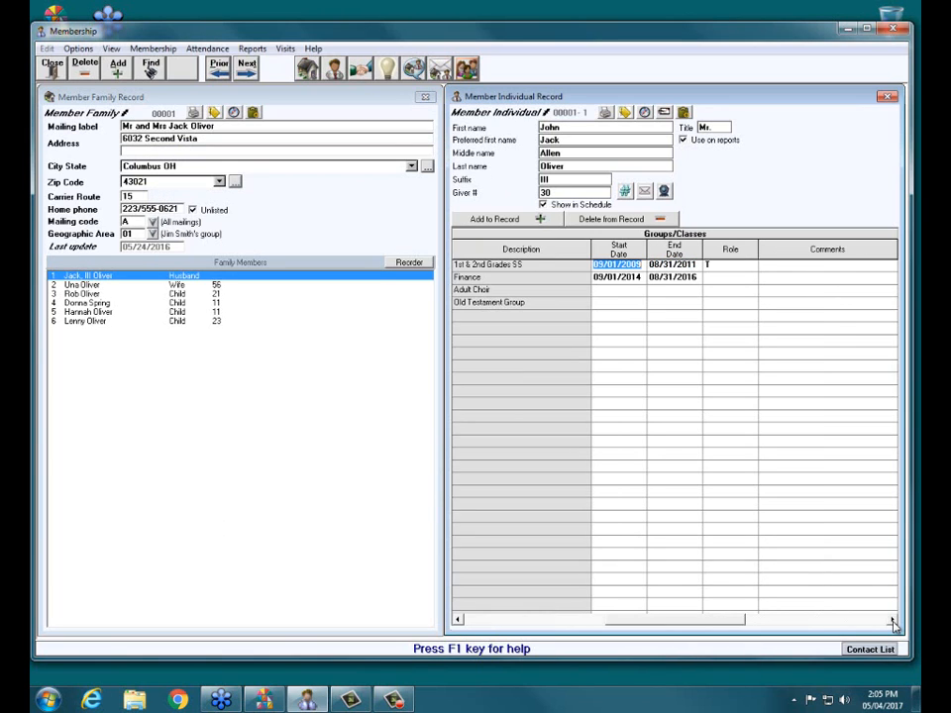
pyautogui.click(891, 619)
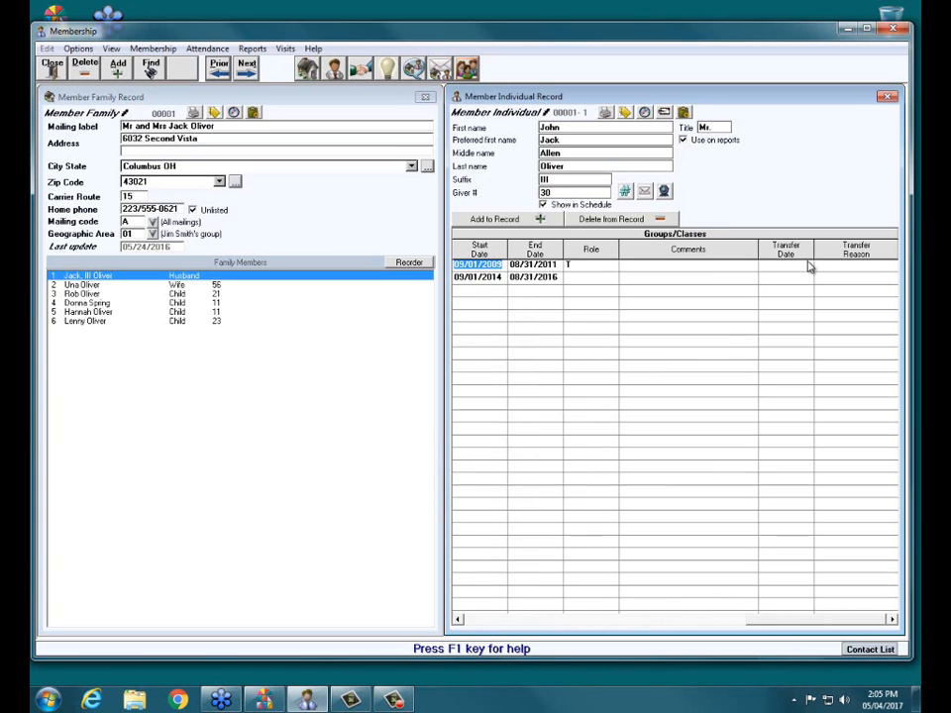
pyautogui.click(844, 264)
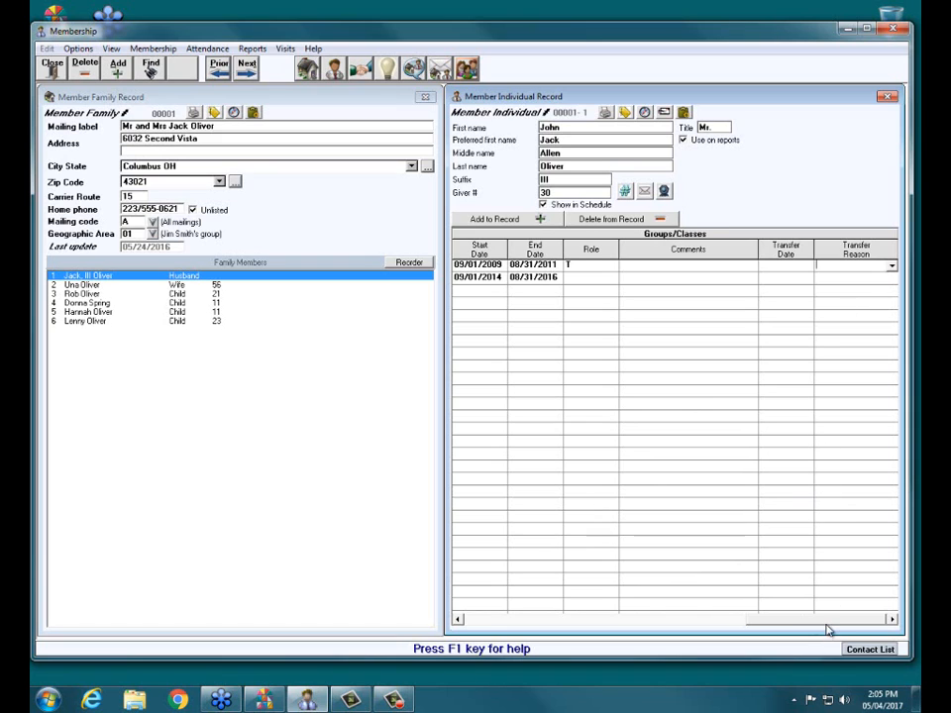
pyautogui.moveTo(812, 625); pyautogui.dragTo(527, 625)
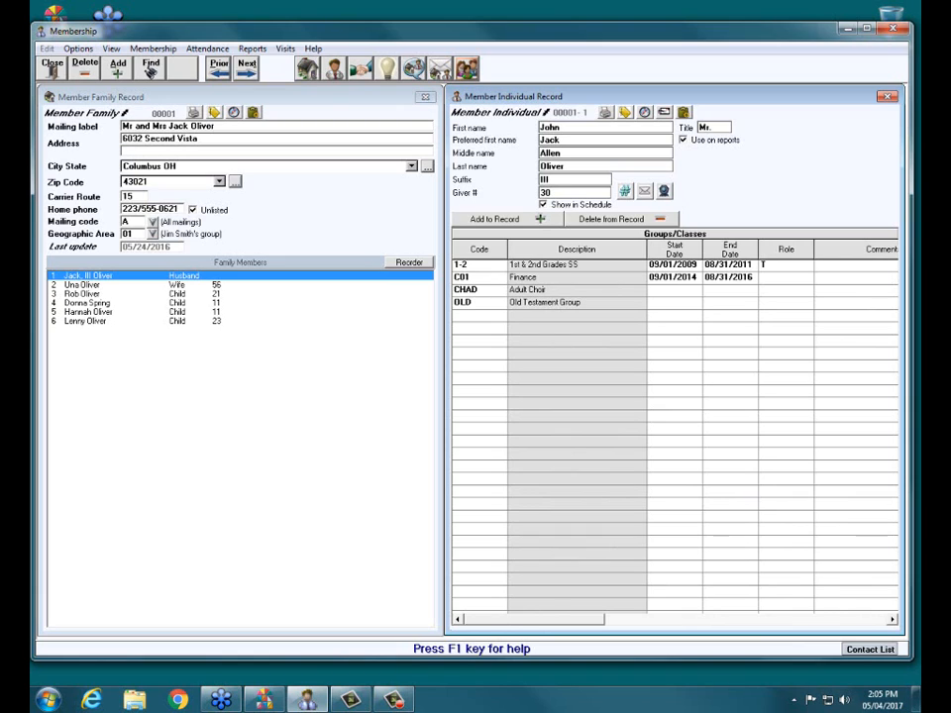
pyautogui.click(625, 291)
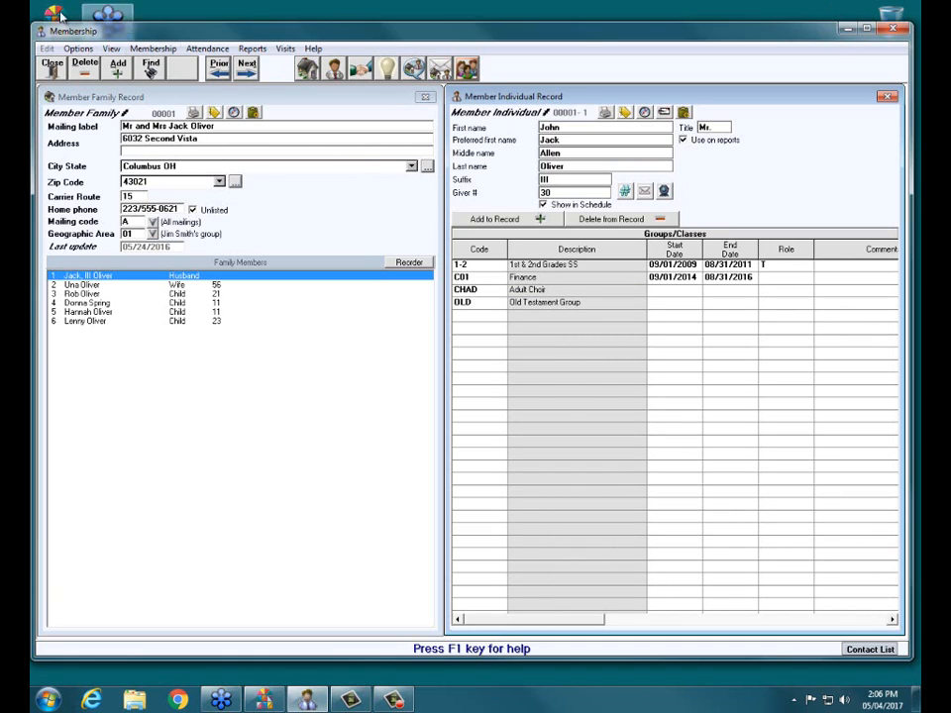
# - Close the member records and open the Groups/Classes setup from the attendance functions
pyautogui.click(53, 68)
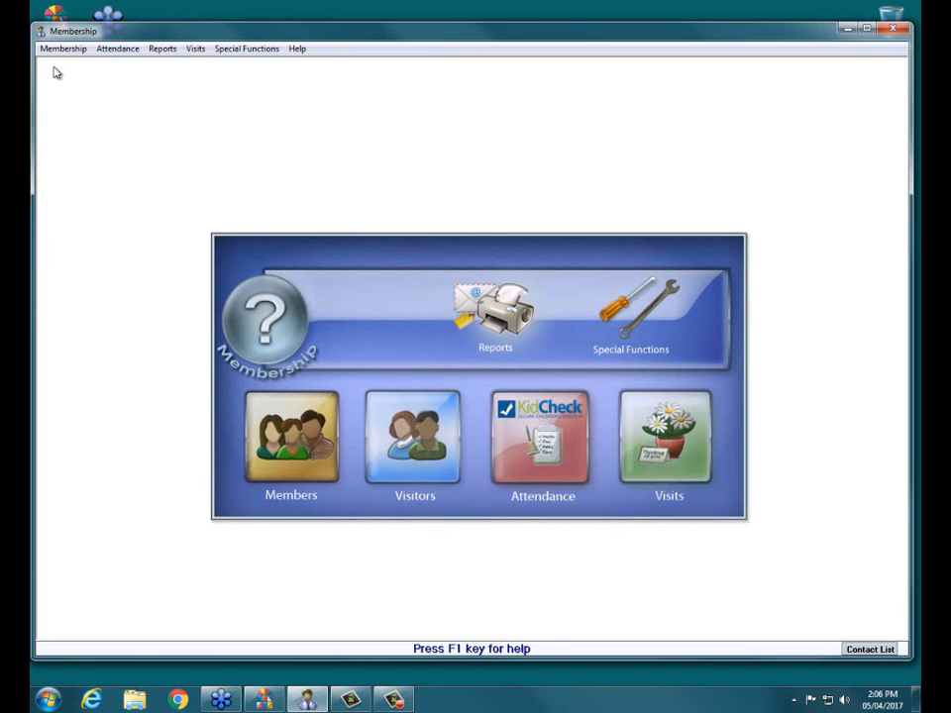
pyautogui.click(540, 437)
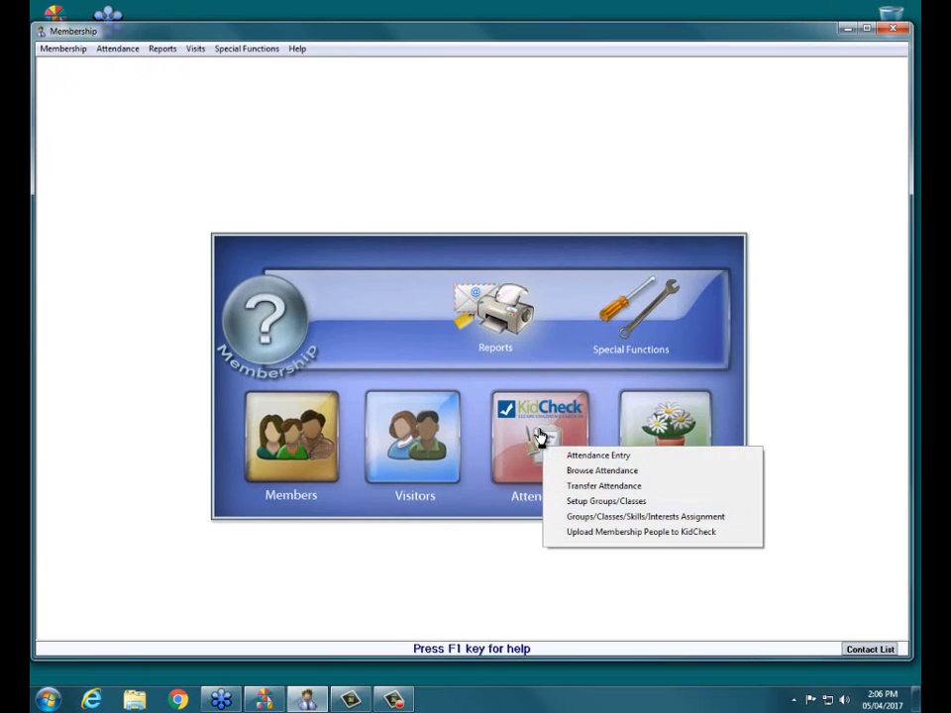
pyautogui.click(591, 505)
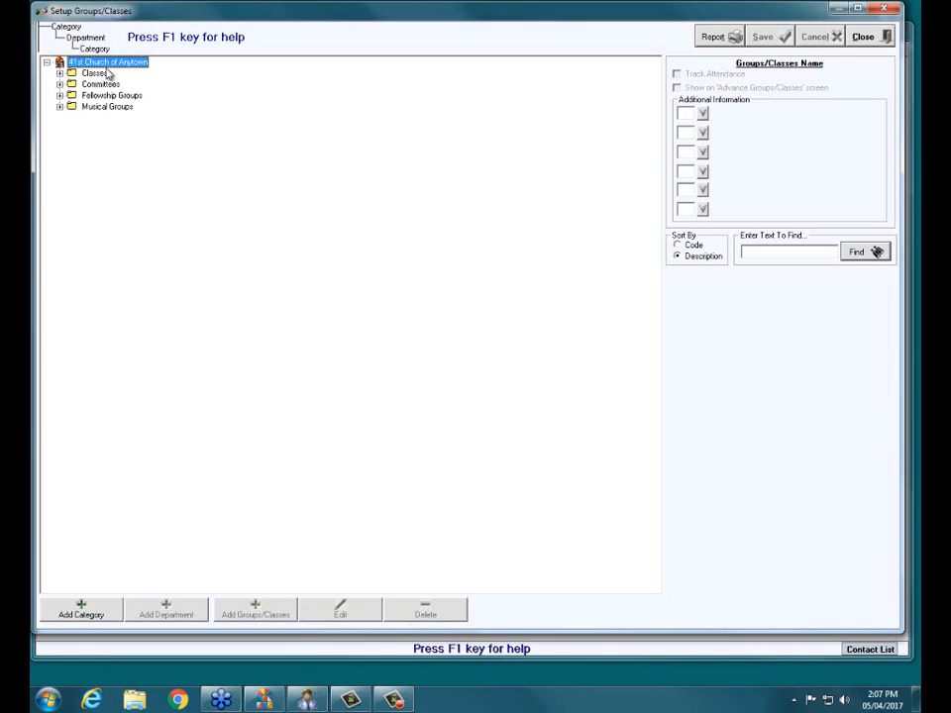
# - Add a department named Children Sunday School under the Classes category
pyautogui.click(60, 73)
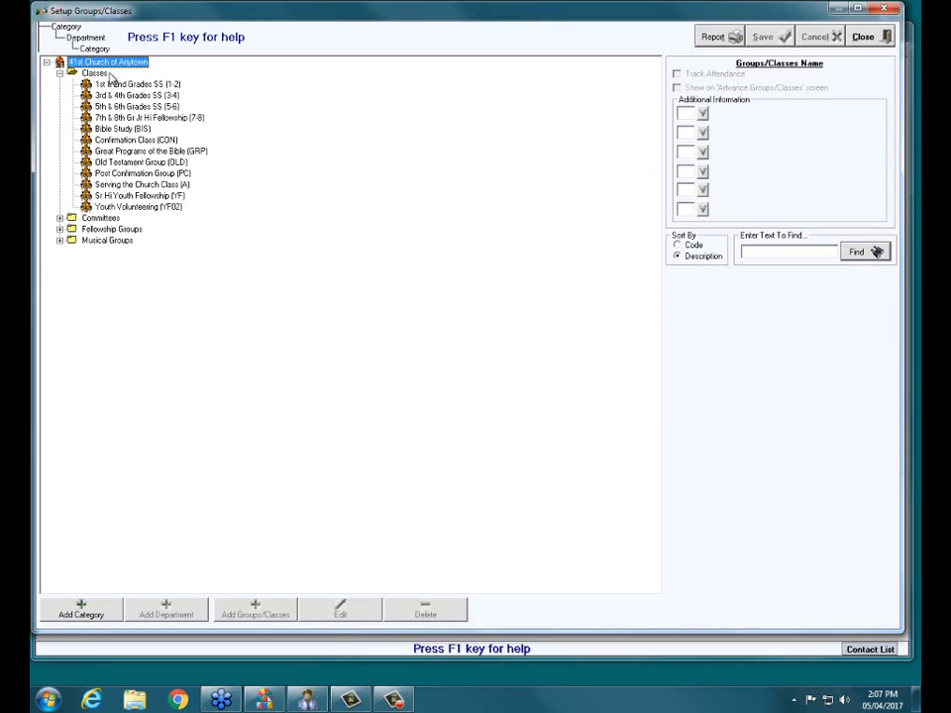
pyautogui.click(103, 75)
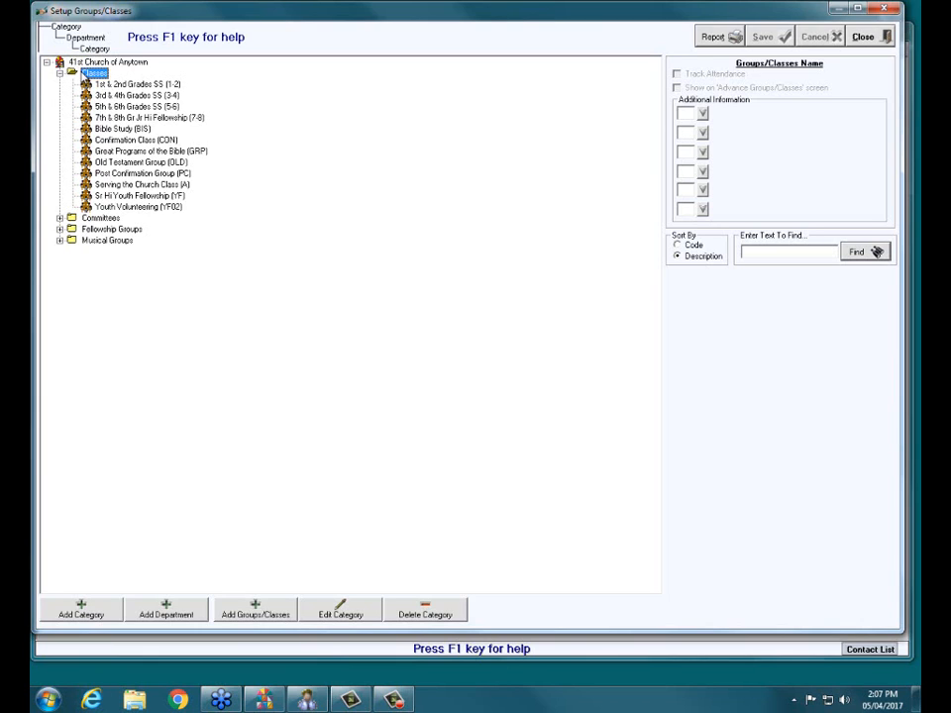
pyautogui.click(184, 616)
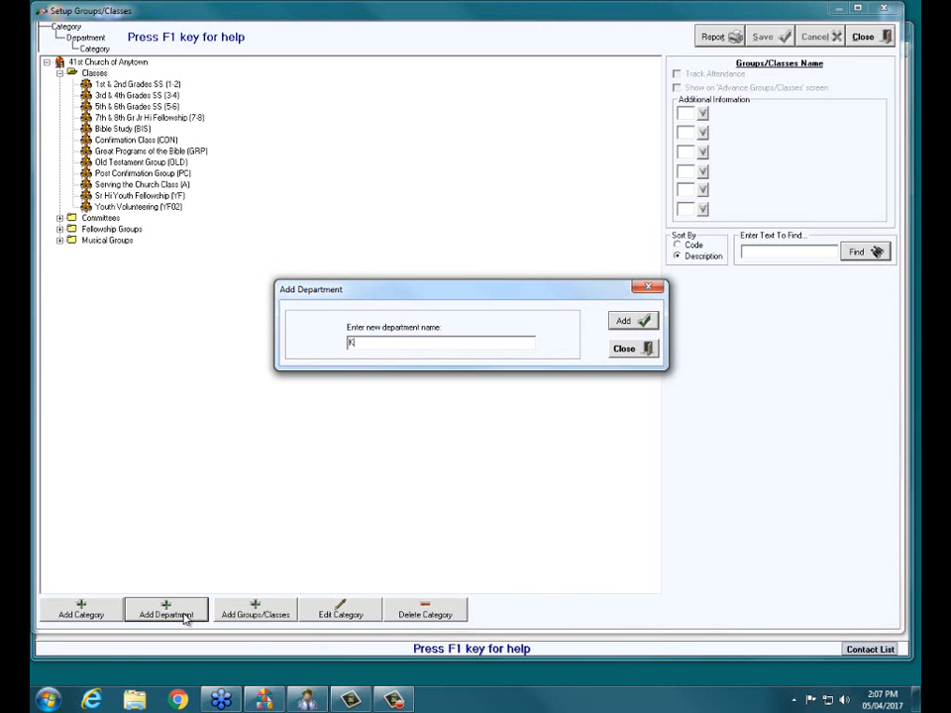
pyautogui.write('K')
pyautogui.press('BackSpace')
pyautogui.write('Children Sunday School')
pyautogui.click(651, 325)
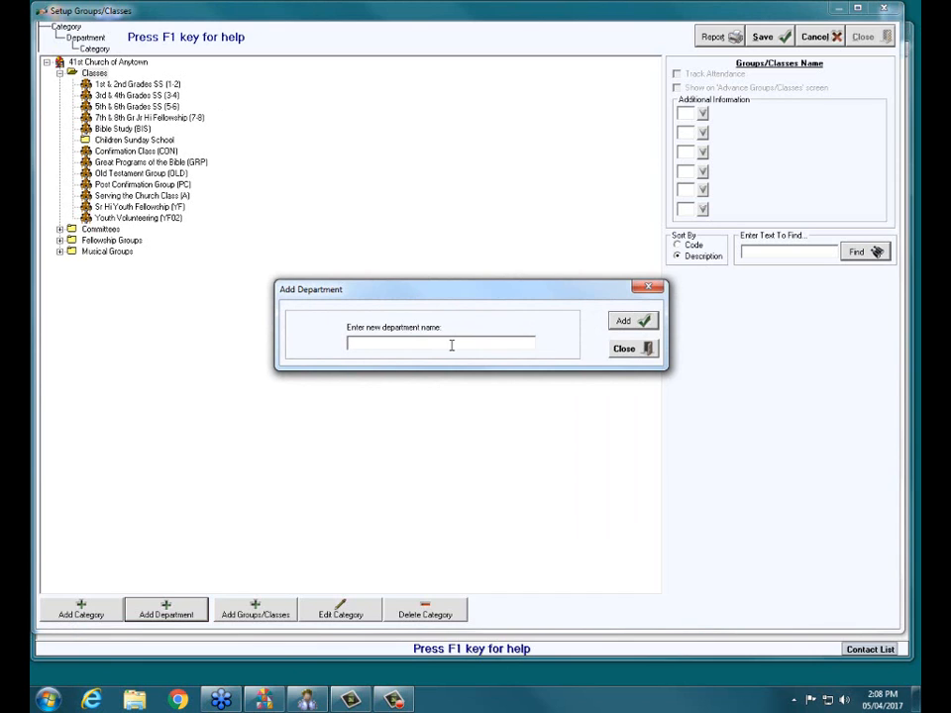
pyautogui.click(643, 347)
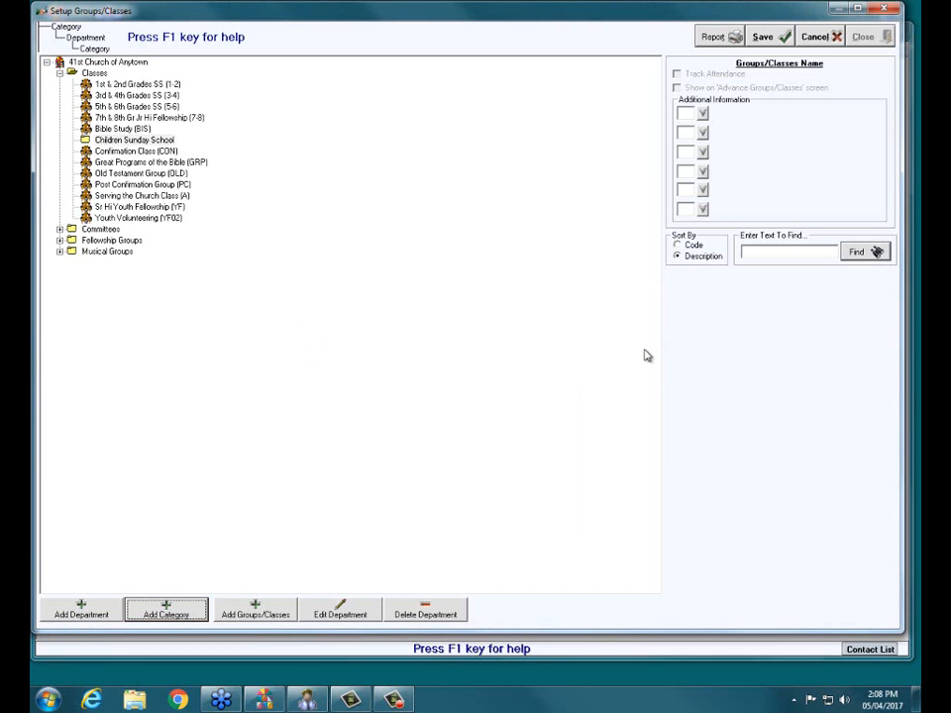
# - Move the 1st & 2nd Grades SS (1-2) class into the Children Sunday School department
pyautogui.click(158, 141)
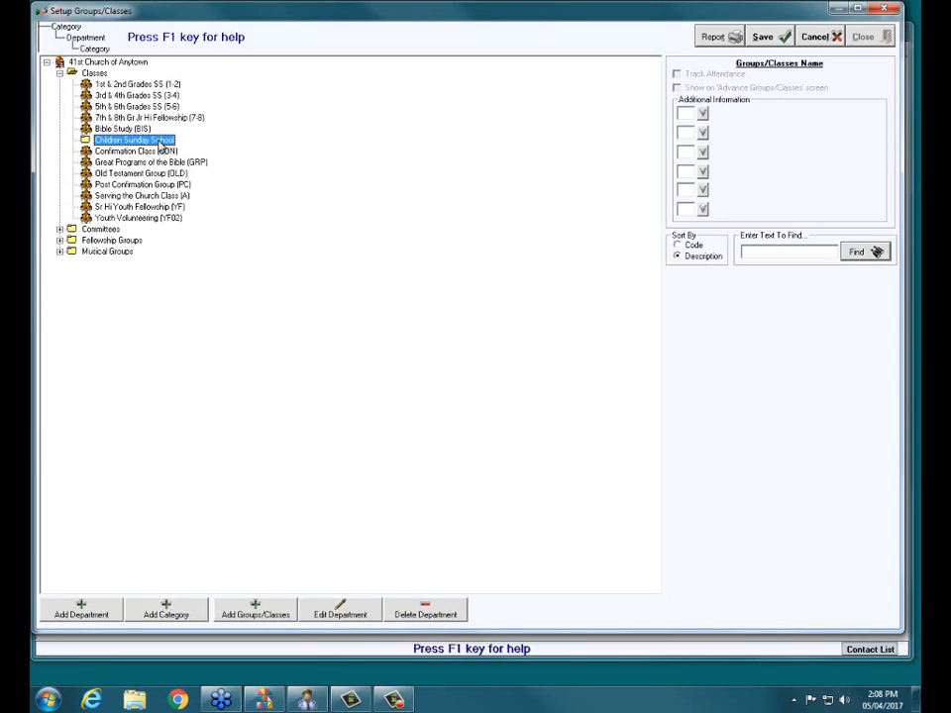
pyautogui.click(125, 85)
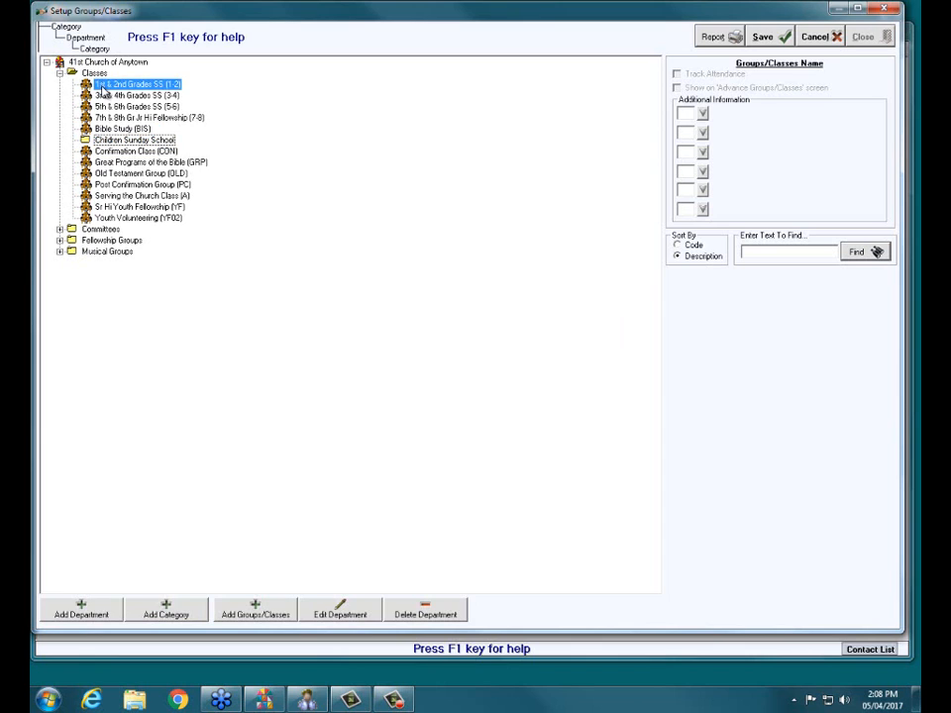
pyautogui.click(117, 96)
pyautogui.click(123, 106)
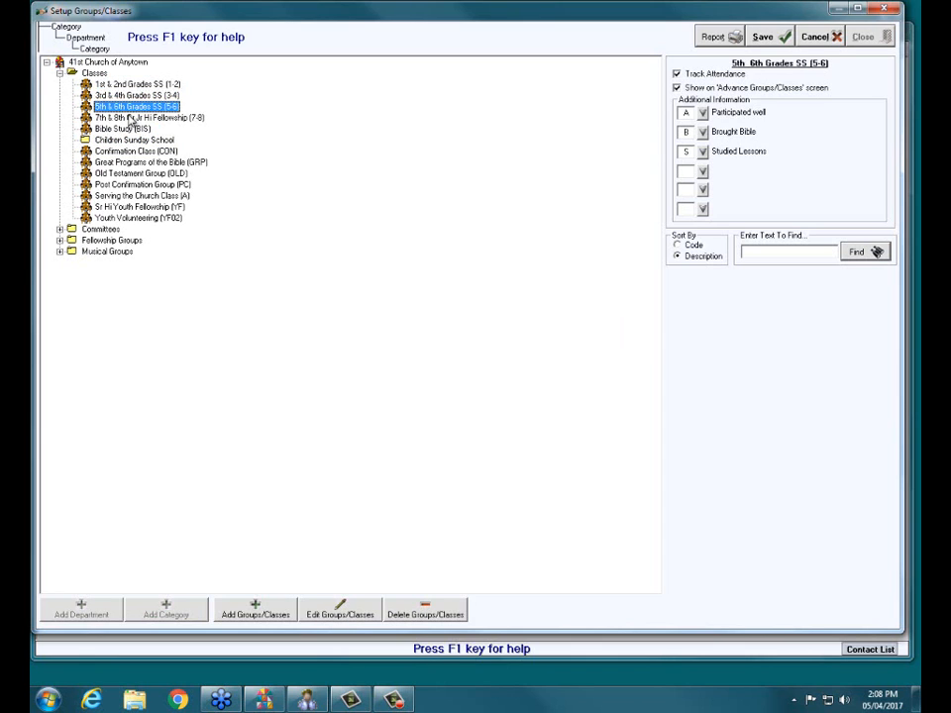
pyautogui.click(130, 117)
pyautogui.click(149, 140)
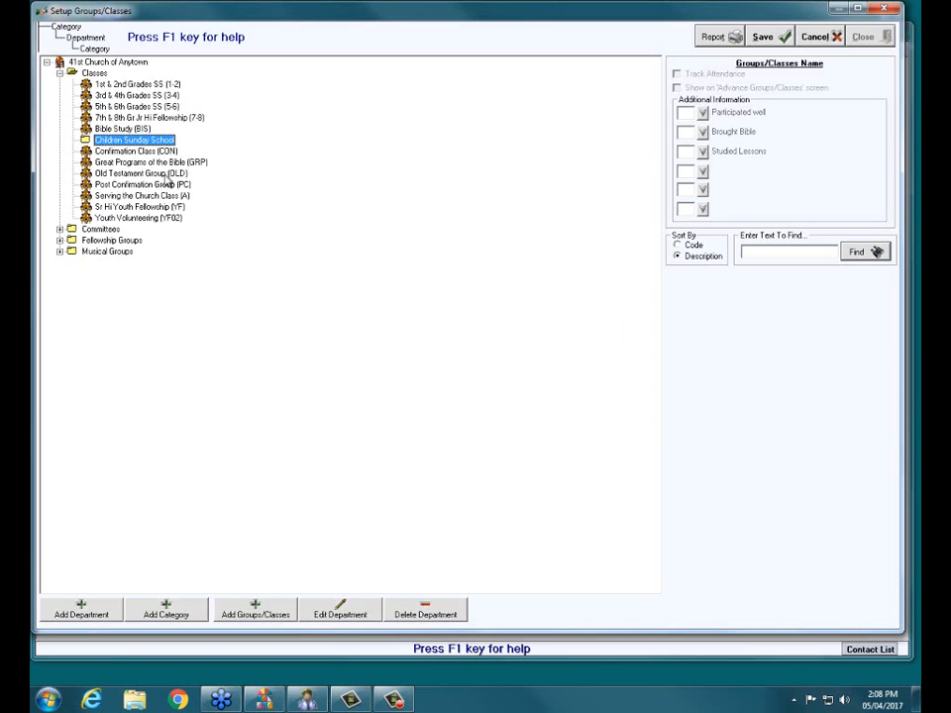
pyautogui.moveTo(125, 137)
pyautogui.mouseDown()
pyautogui.moveTo(130, 87)
pyautogui.moveTo(139, 140)
pyautogui.mouseUp()
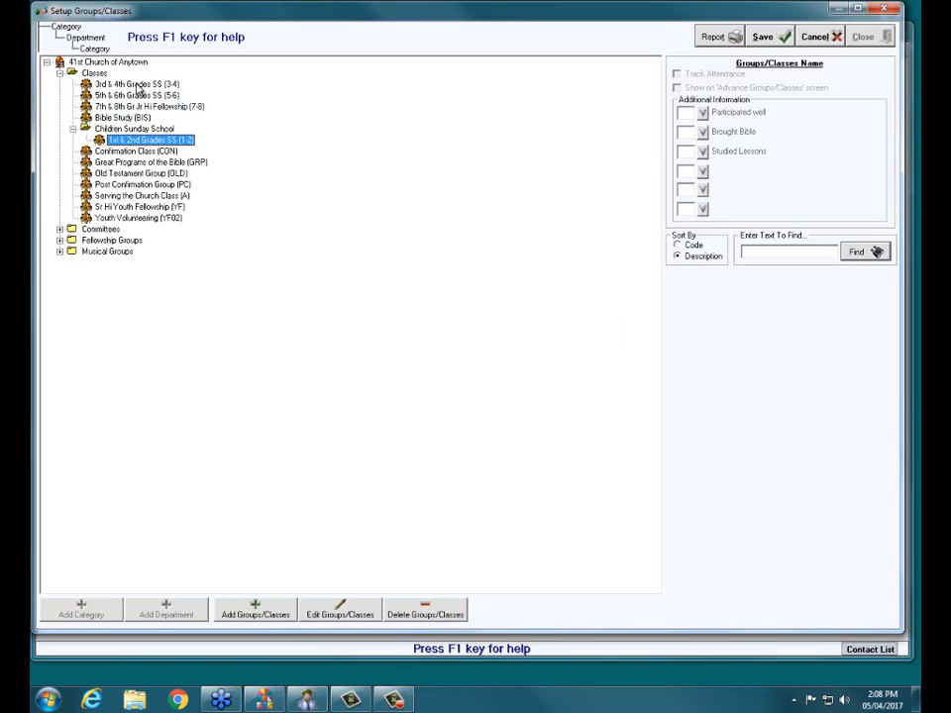
# - Move the 3-4, 5-6 and 7-8 grade classes into the Children Sunday School department, and save and close the setup
pyautogui.moveTo(139, 87); pyautogui.dragTo(139, 129)
pyautogui.moveTo(139, 84)
pyautogui.mouseDown()
pyautogui.moveTo(138, 117)
pyautogui.moveTo(139, 106)
pyautogui.mouseUp()
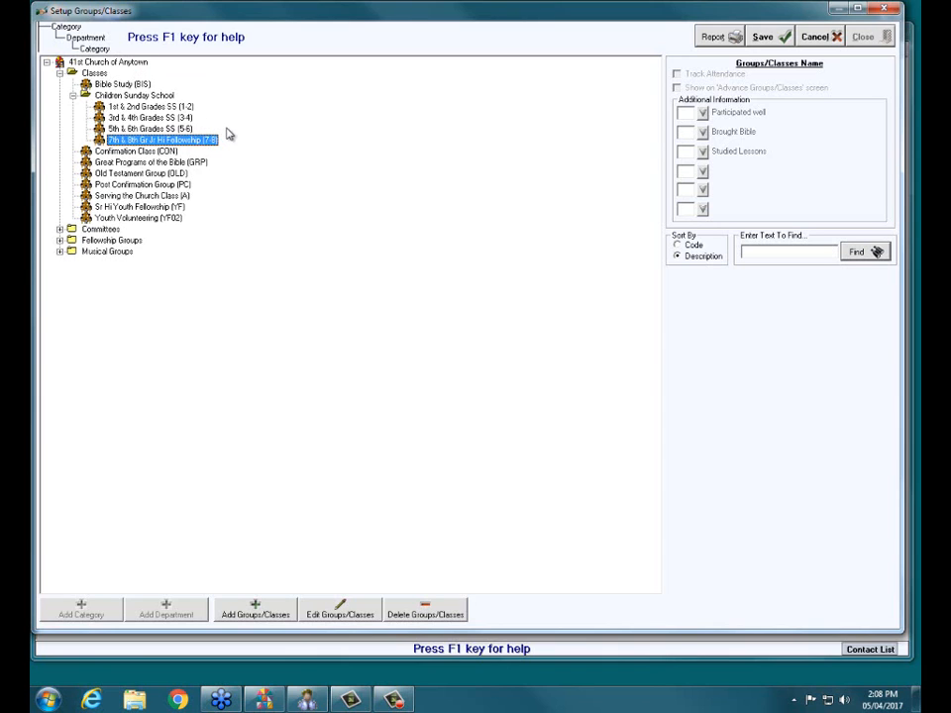
pyautogui.click(73, 97)
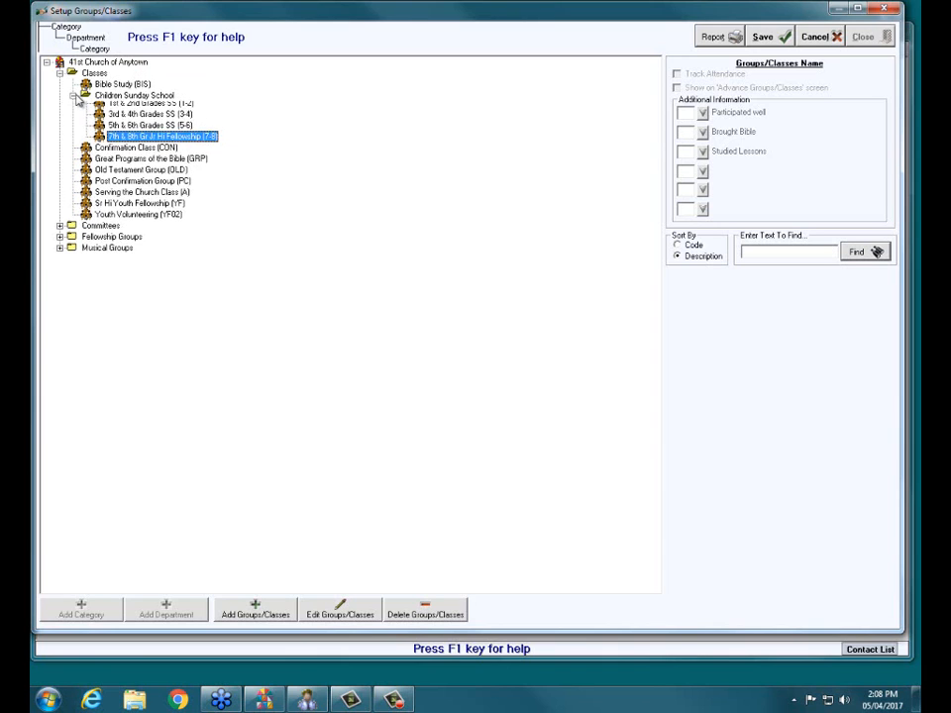
pyautogui.doubleClick(94, 74)
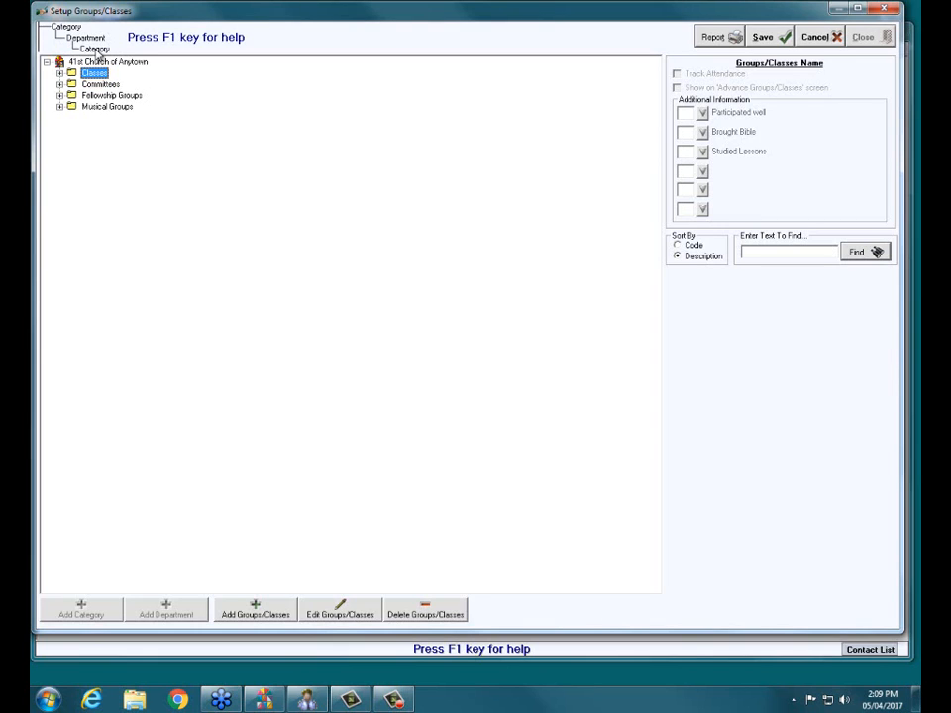
pyautogui.click(786, 37)
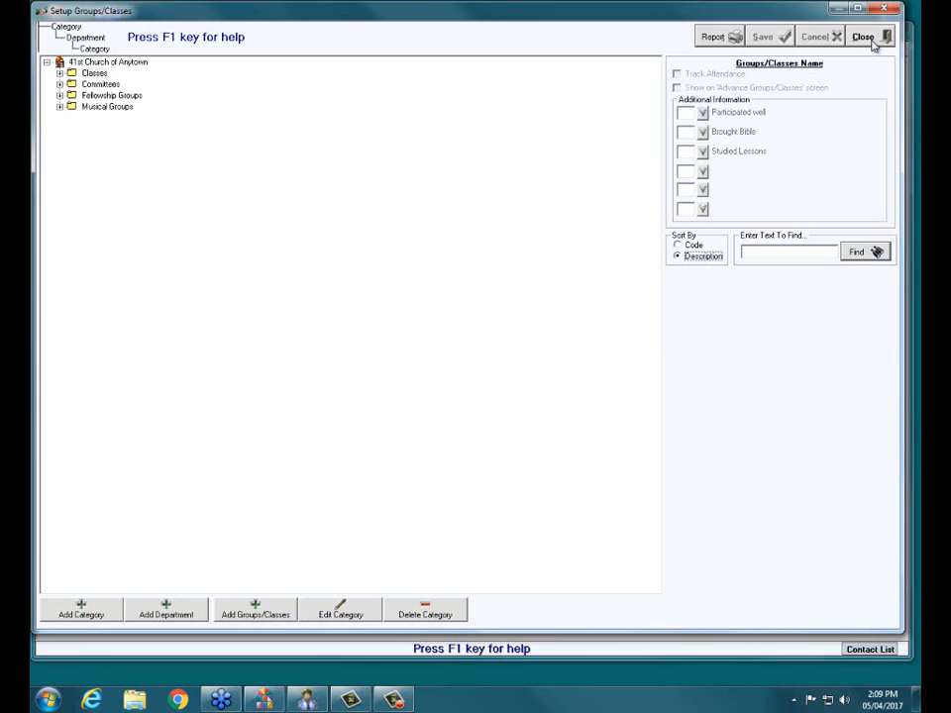
pyautogui.click(869, 40)
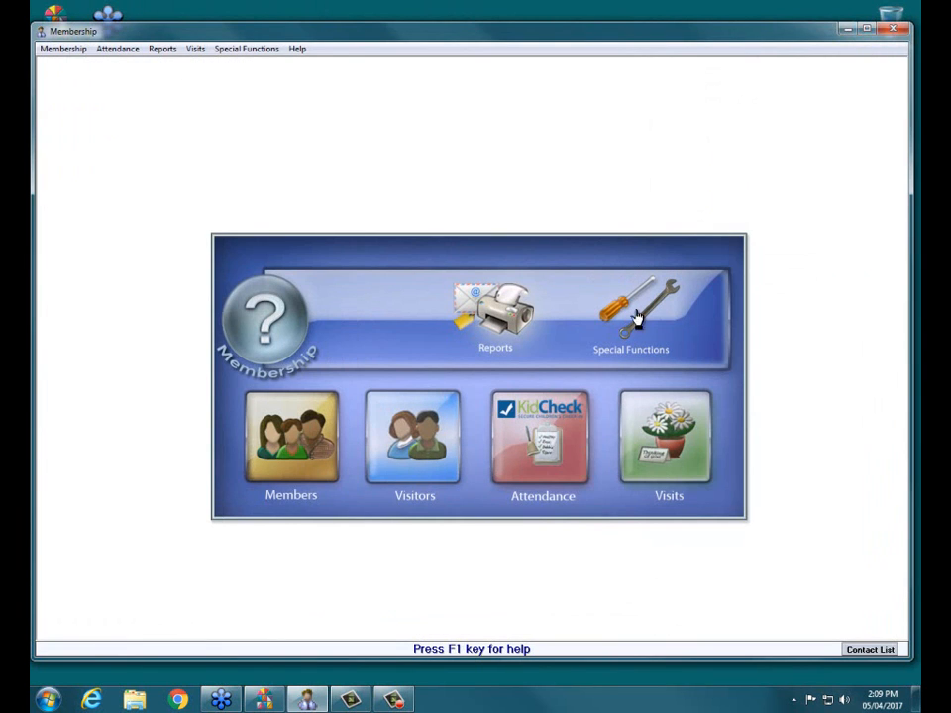
# - Check the Groups/Classes level names in the Membership settings and leave them without changes
pyautogui.click(633, 335)
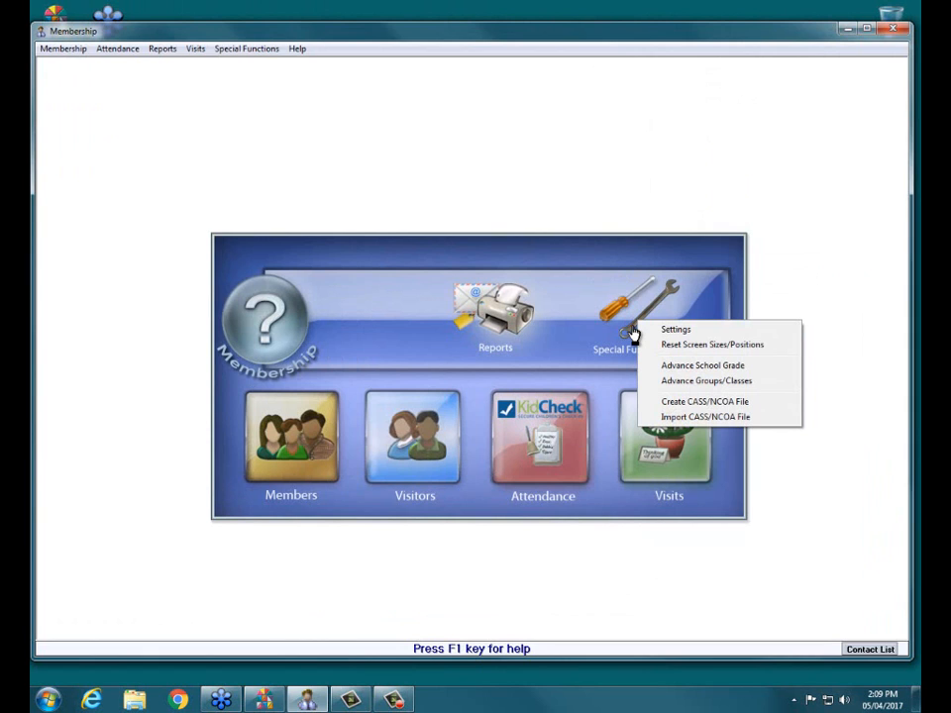
pyautogui.click(677, 329)
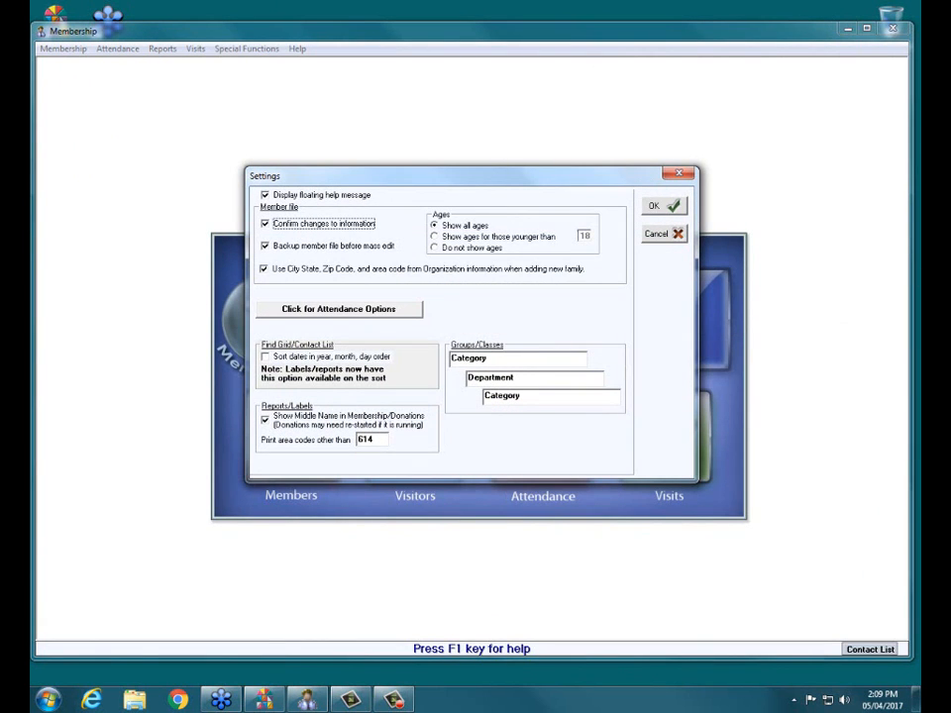
pyautogui.moveTo(451, 344); pyautogui.dragTo(509, 343)
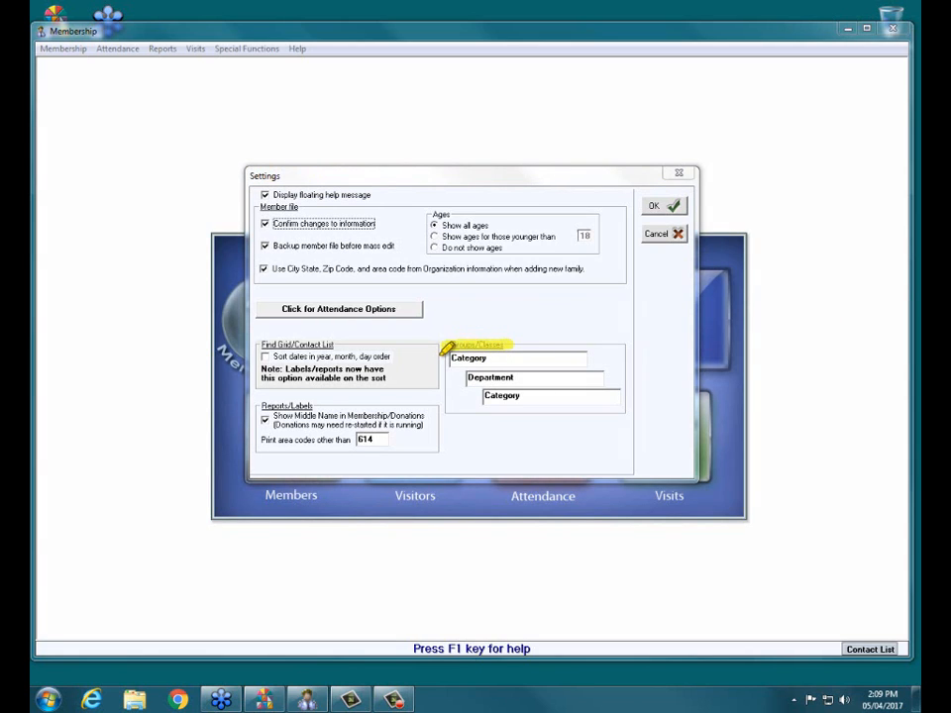
pyautogui.moveTo(441, 355)
pyautogui.mouseDown()
pyautogui.moveTo(446, 375)
pyautogui.moveTo(482, 401)
pyautogui.mouseUp()
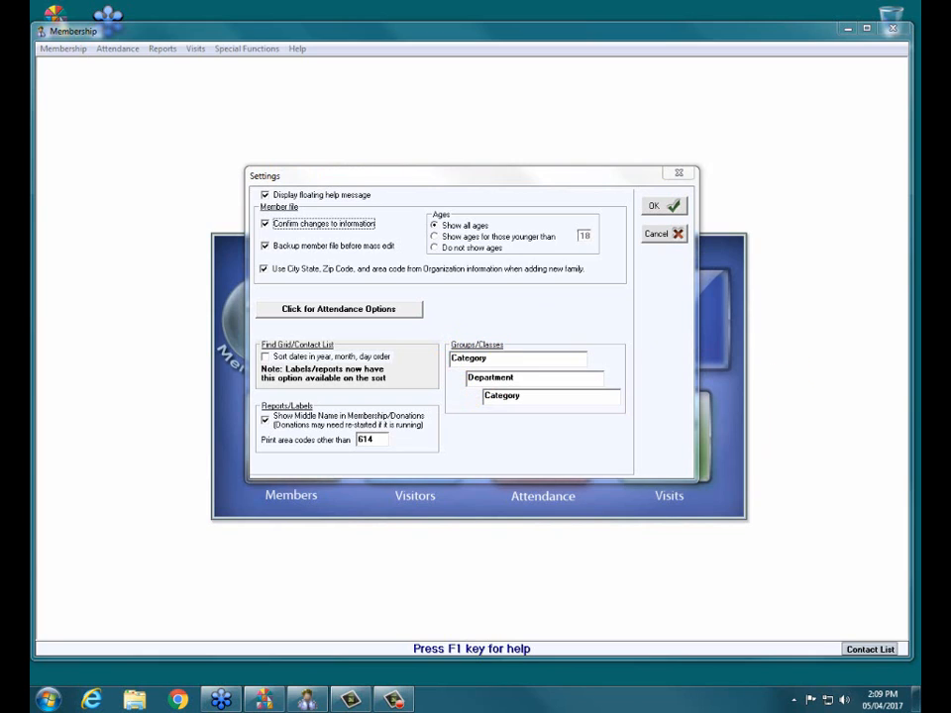
pyautogui.click(660, 233)
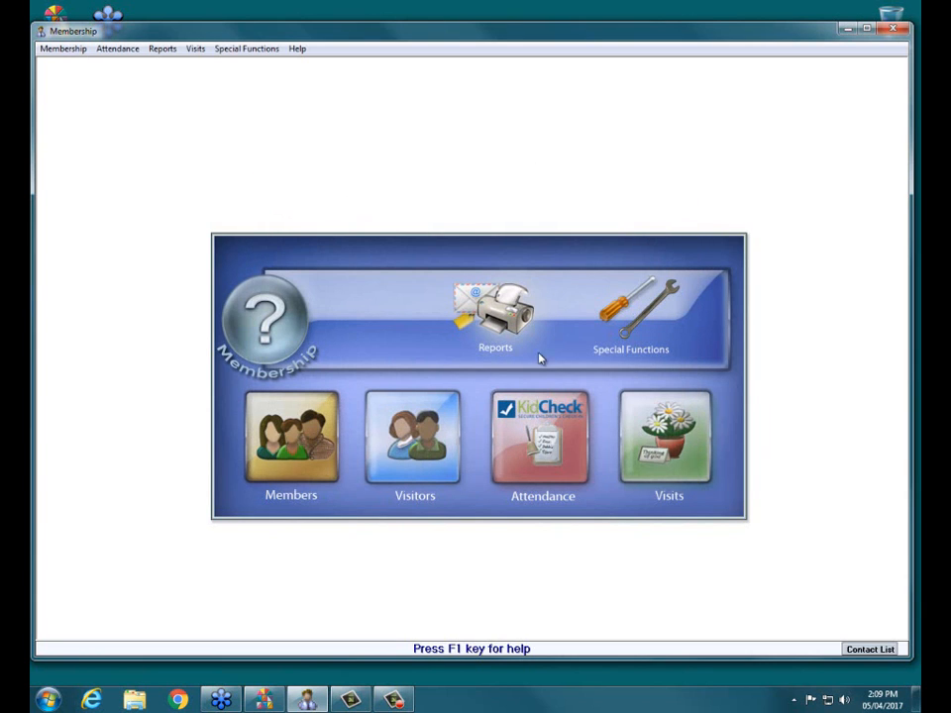
# - Reopen the Groups/Classes setup and expand the Committees category
pyautogui.click(544, 446)
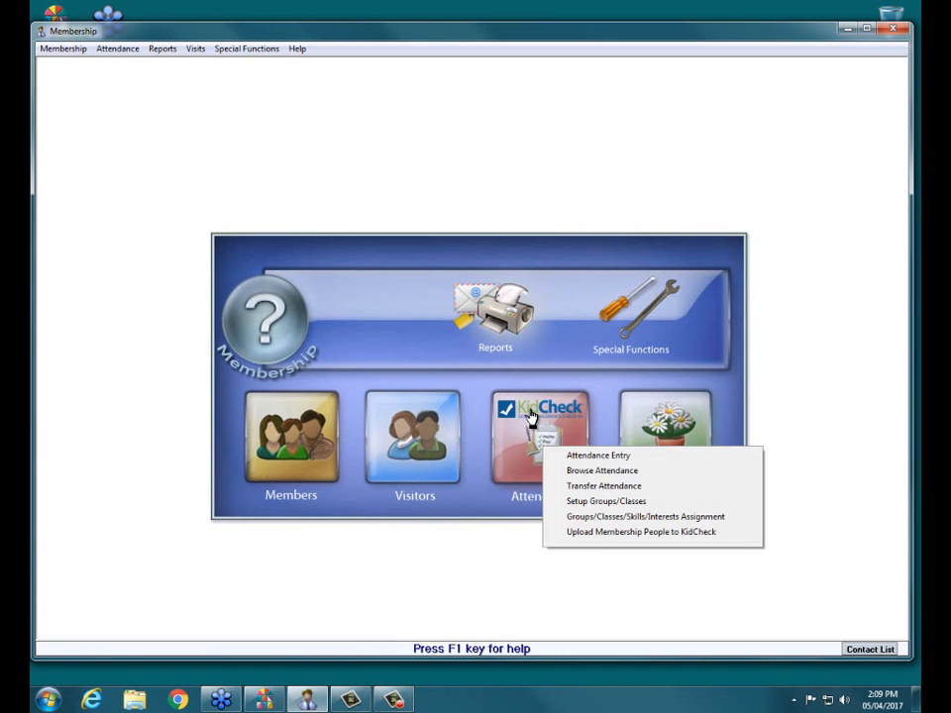
pyautogui.click(622, 507)
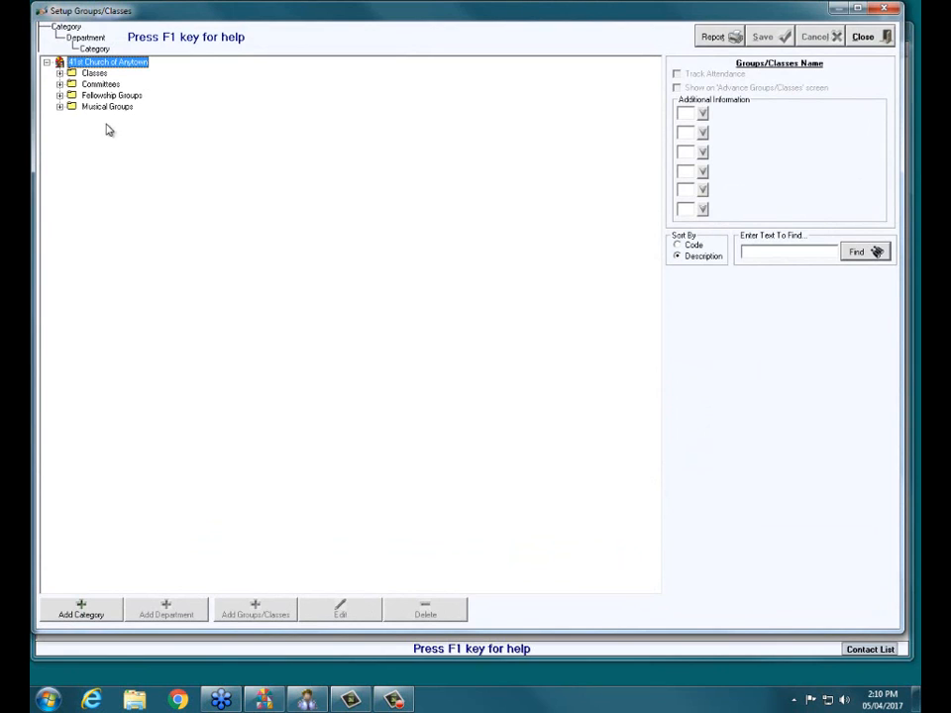
pyautogui.click(60, 84)
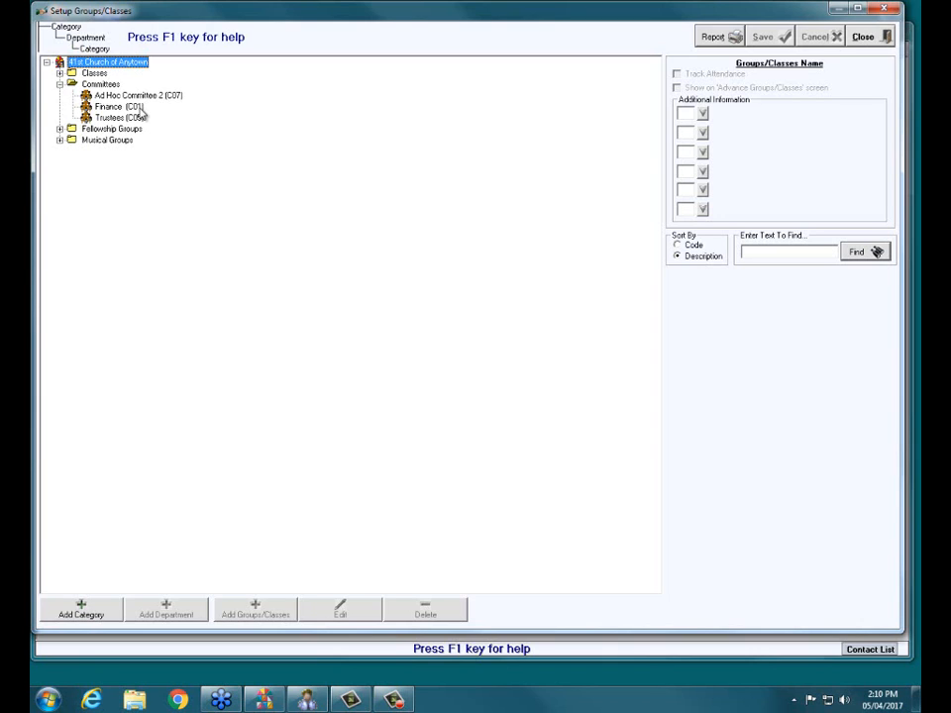
# - Add a group with code C09 and description 100th Anniversary Committee under the Committees category, and select it
pyautogui.click(114, 85)
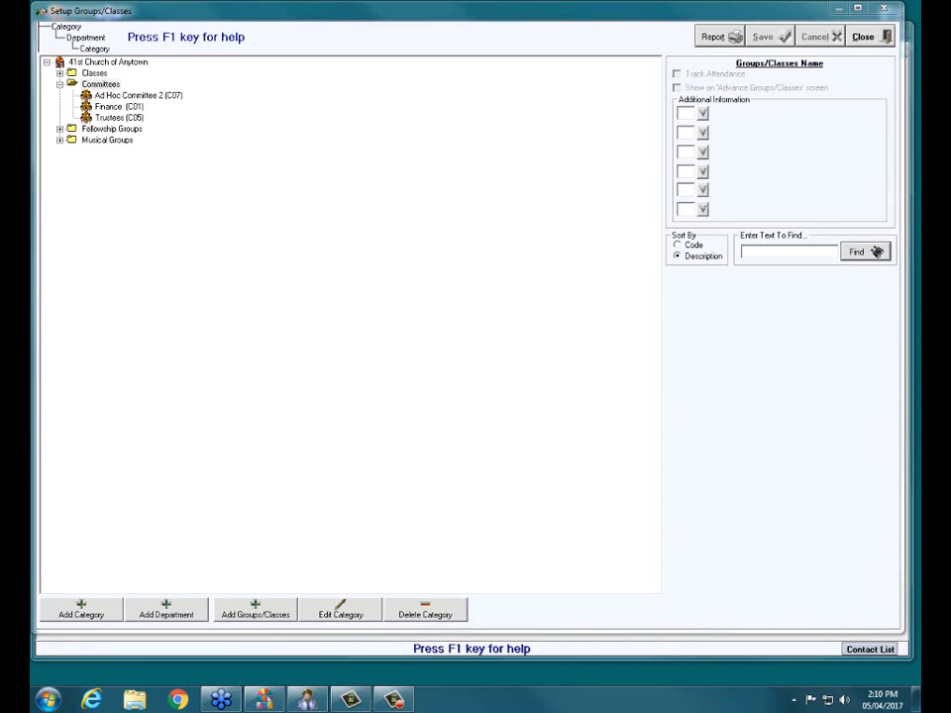
pyautogui.moveTo(217, 607); pyautogui.dragTo(289, 607)
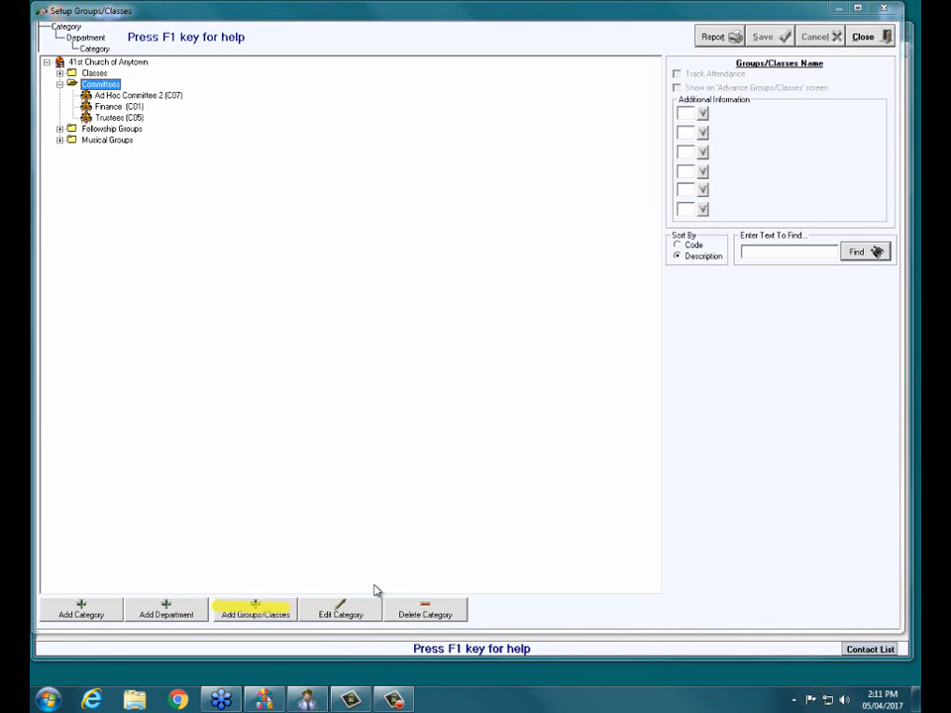
pyautogui.click(251, 605)
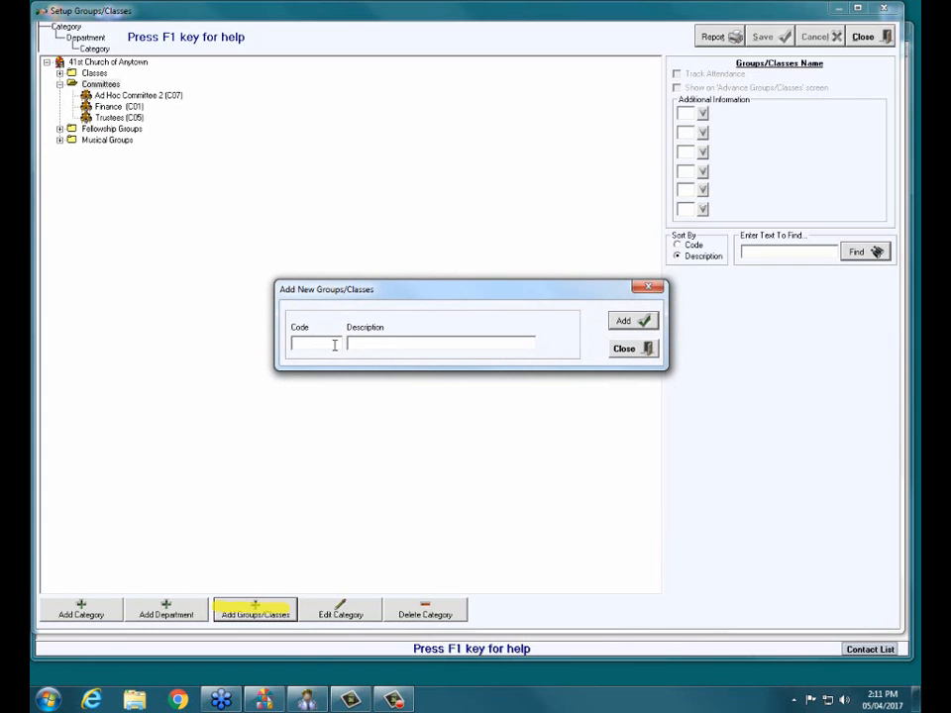
pyautogui.write('C09')
pyautogui.click(348, 343)
pyautogui.write('100th Anniversary Committee')
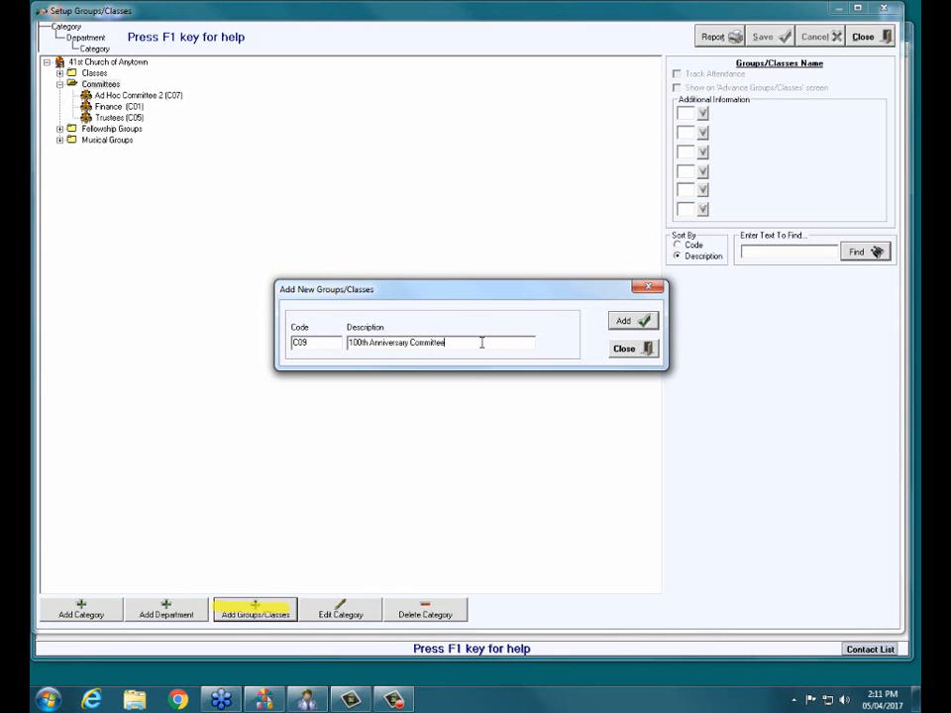
pyautogui.click(616, 327)
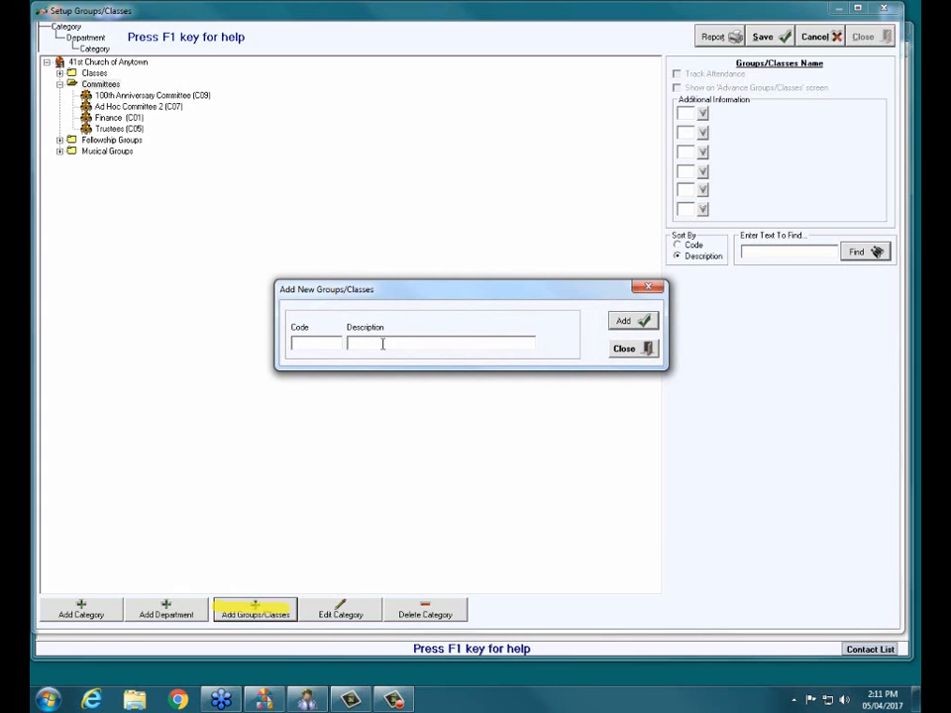
pyautogui.click(634, 349)
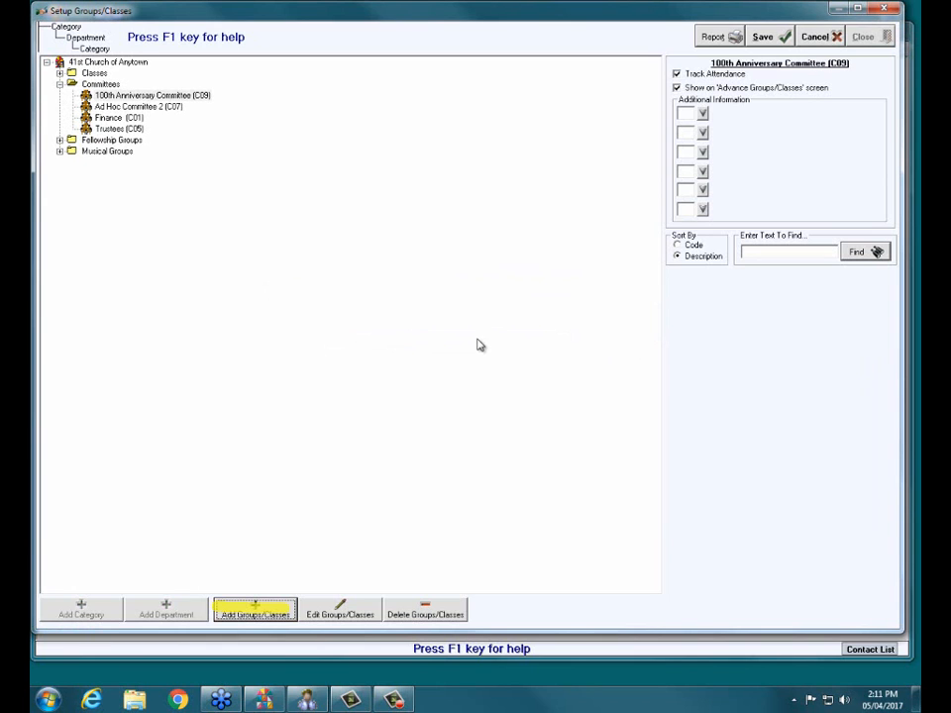
pyautogui.click(178, 97)
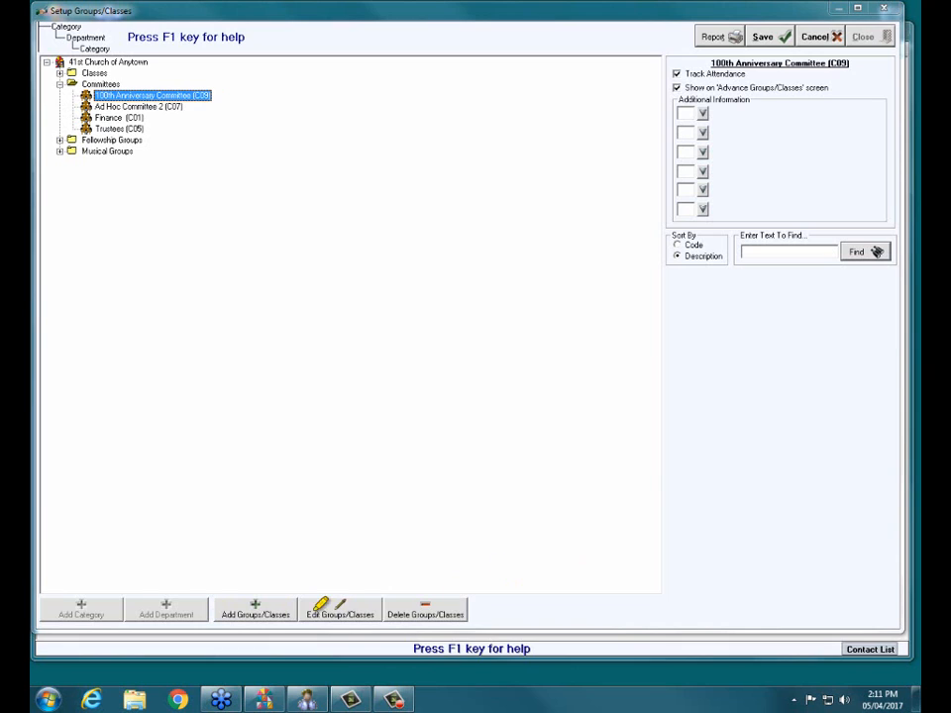
pyautogui.moveTo(300, 611); pyautogui.dragTo(377, 603)
# - Expand the Children Sunday School department and examine the attendance options and additional information of the 3rd & 4th Grades SS (3-4) class
pyautogui.click(59, 73)
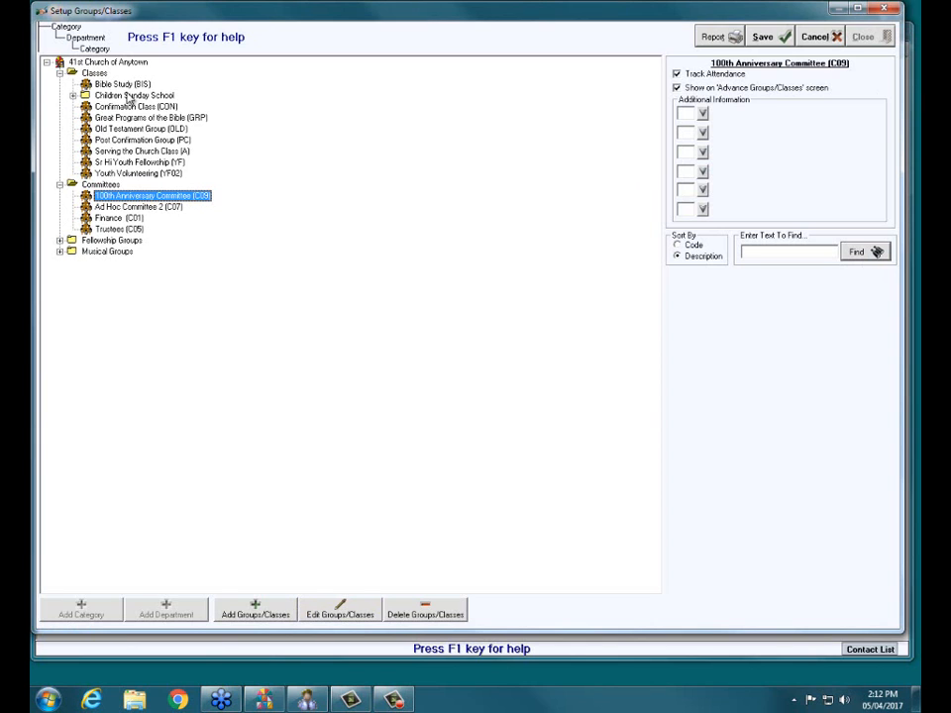
pyautogui.click(72, 96)
pyautogui.click(132, 105)
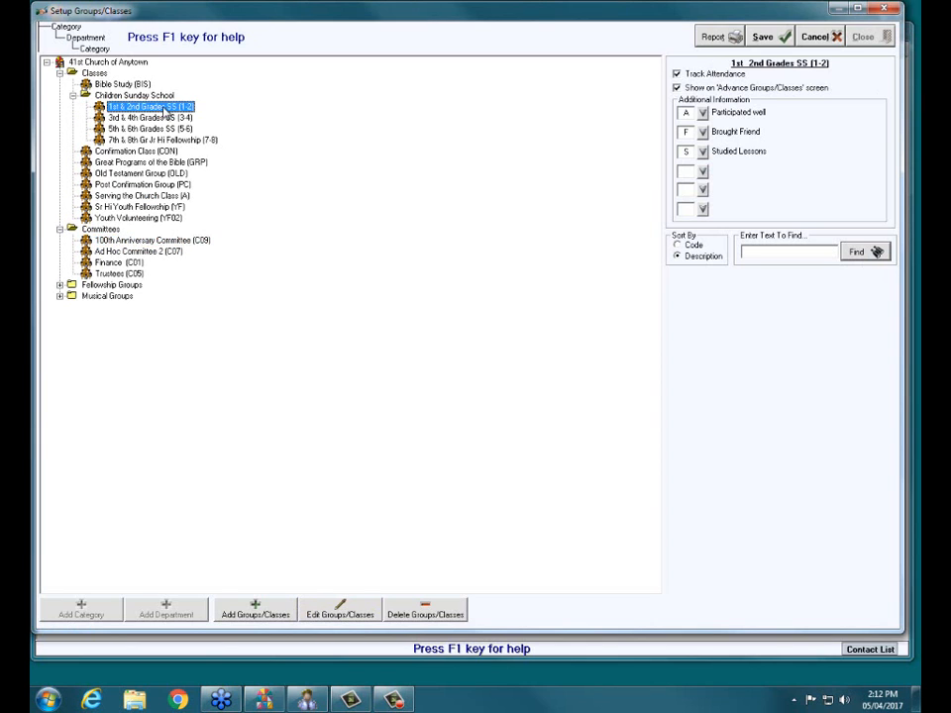
pyautogui.click(132, 116)
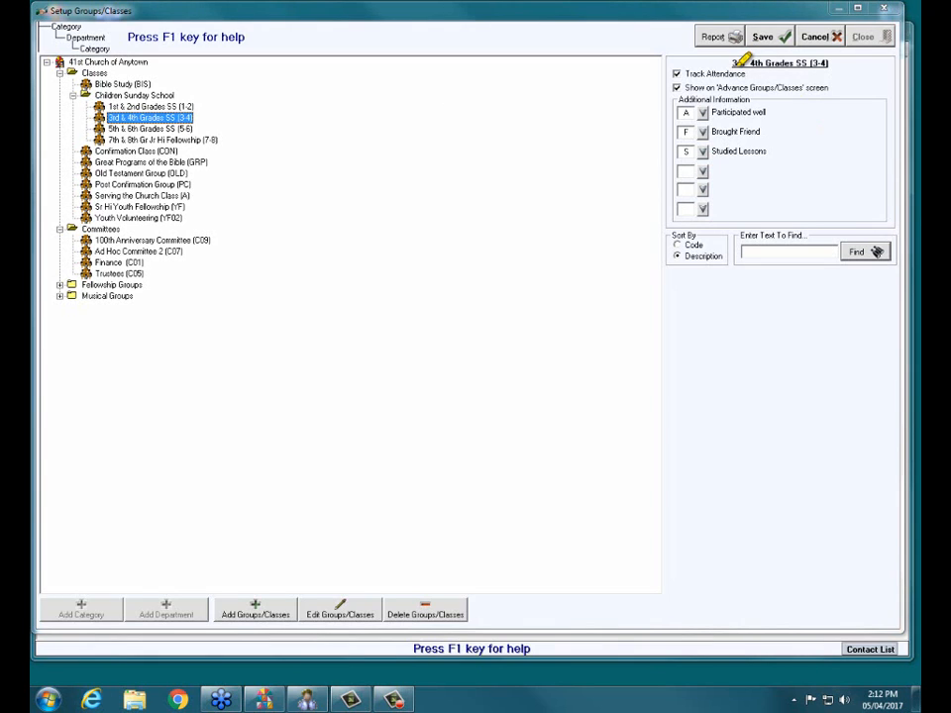
pyautogui.moveTo(734, 67); pyautogui.dragTo(792, 67)
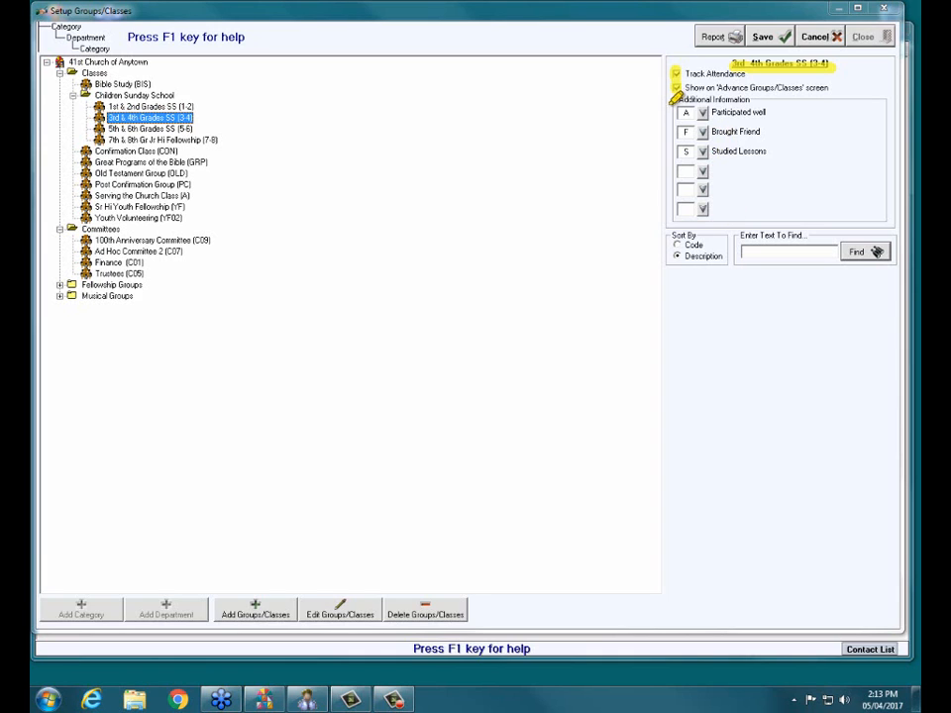
pyautogui.moveTo(665, 103); pyautogui.dragTo(662, 163)
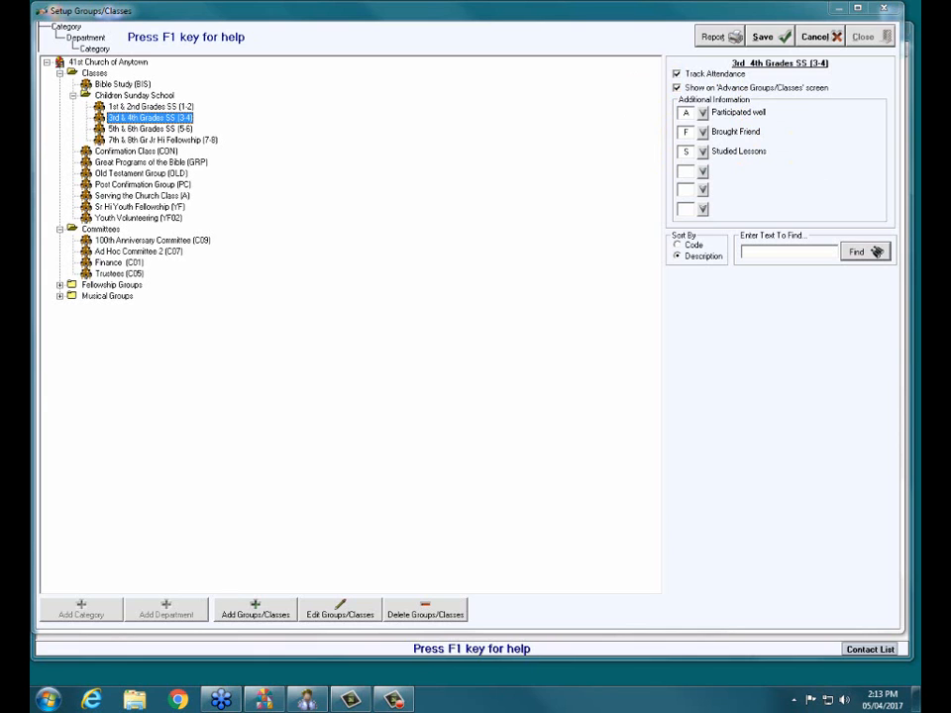
# - Add the Brought Bible item to the 3rd & 4th Grades SS class's additional information, and save and close the setup
pyautogui.click(703, 173)
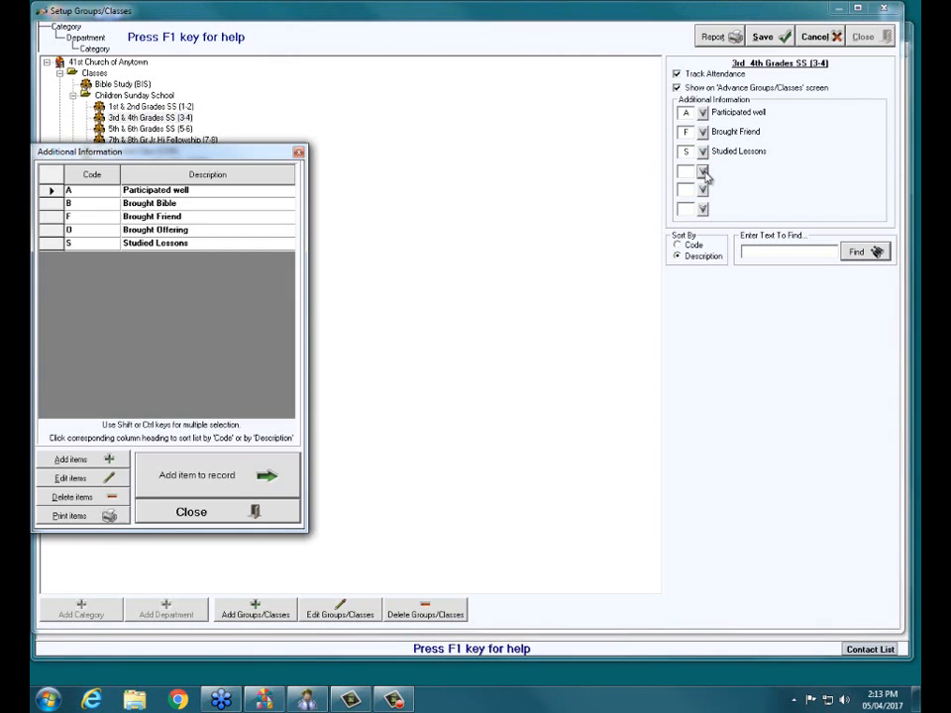
pyautogui.moveTo(182, 152); pyautogui.dragTo(369, 127)
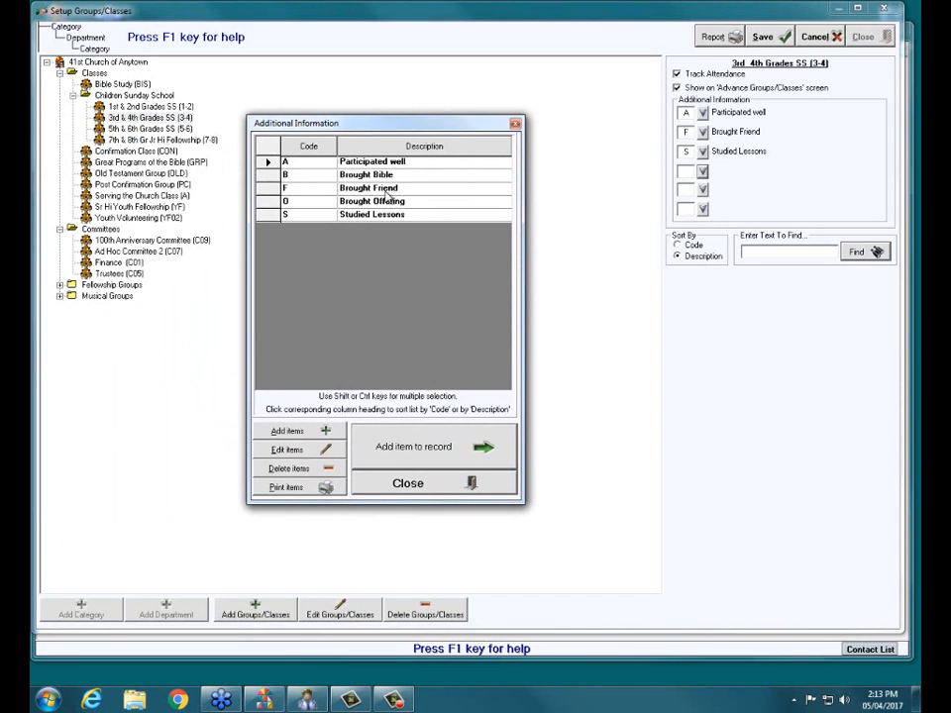
pyautogui.click(267, 188)
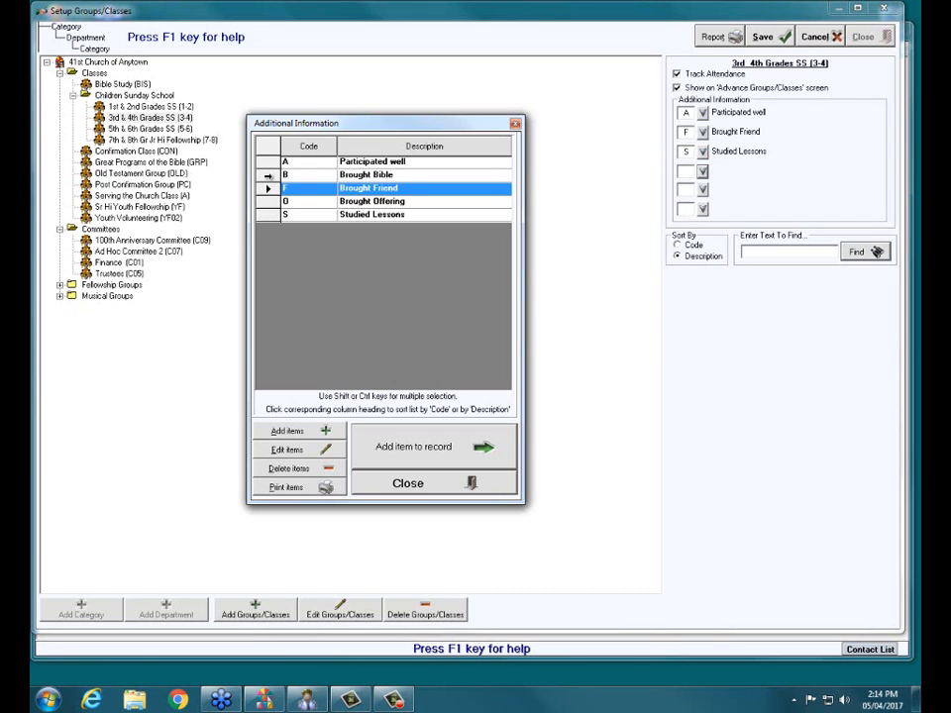
pyautogui.click(267, 175)
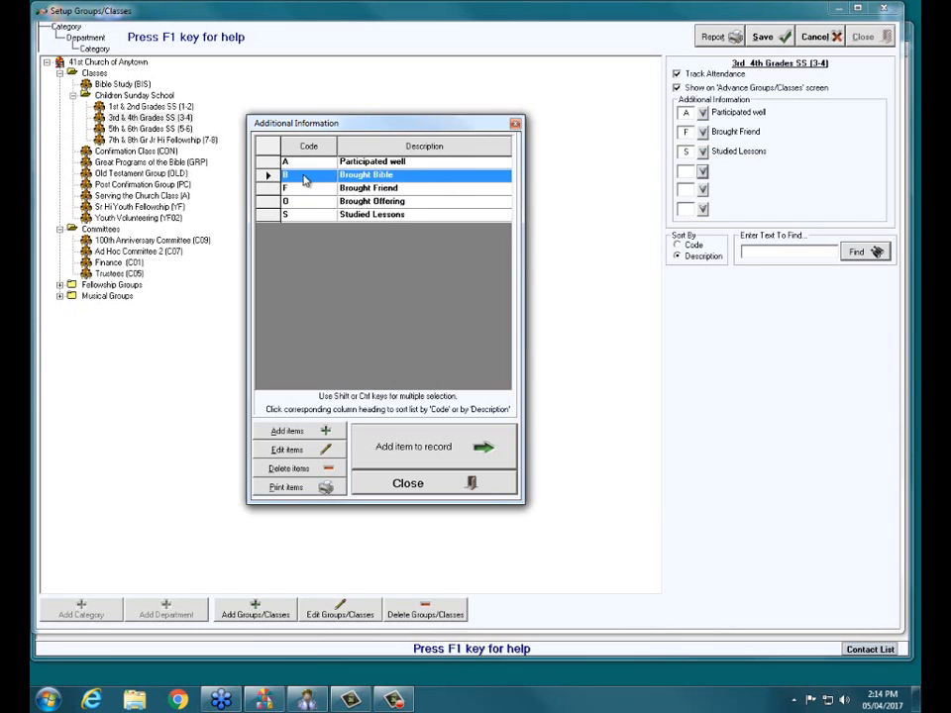
pyautogui.click(460, 452)
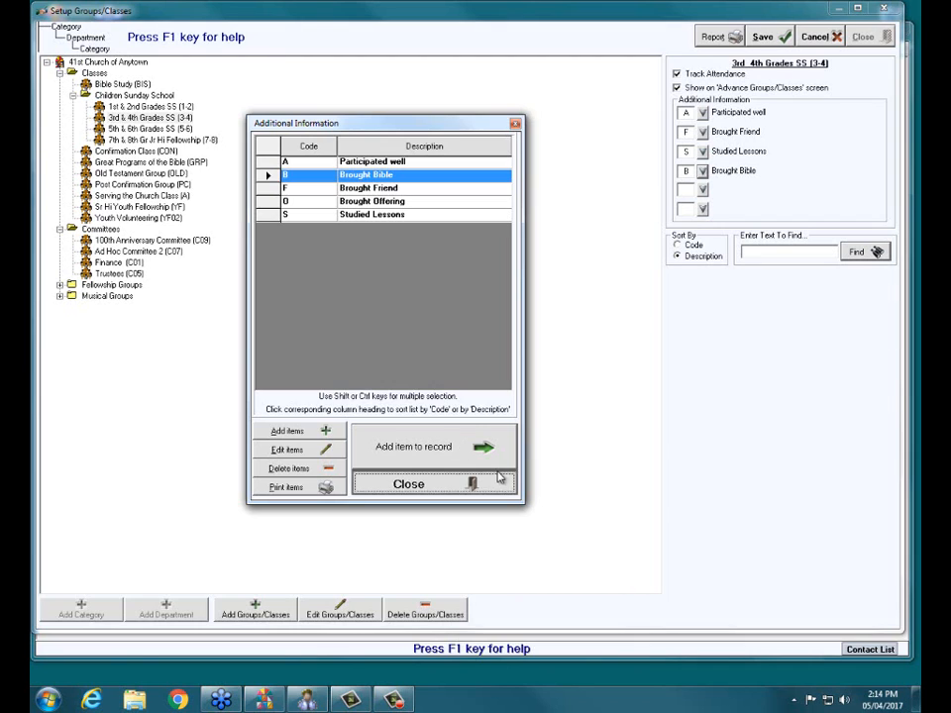
pyautogui.click(495, 481)
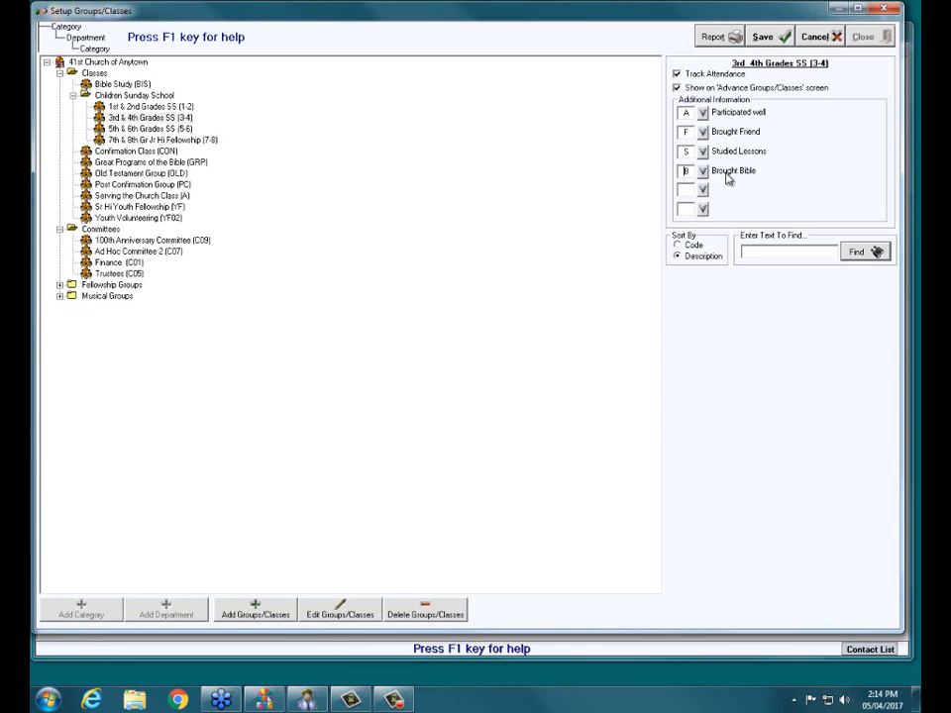
pyautogui.click(764, 38)
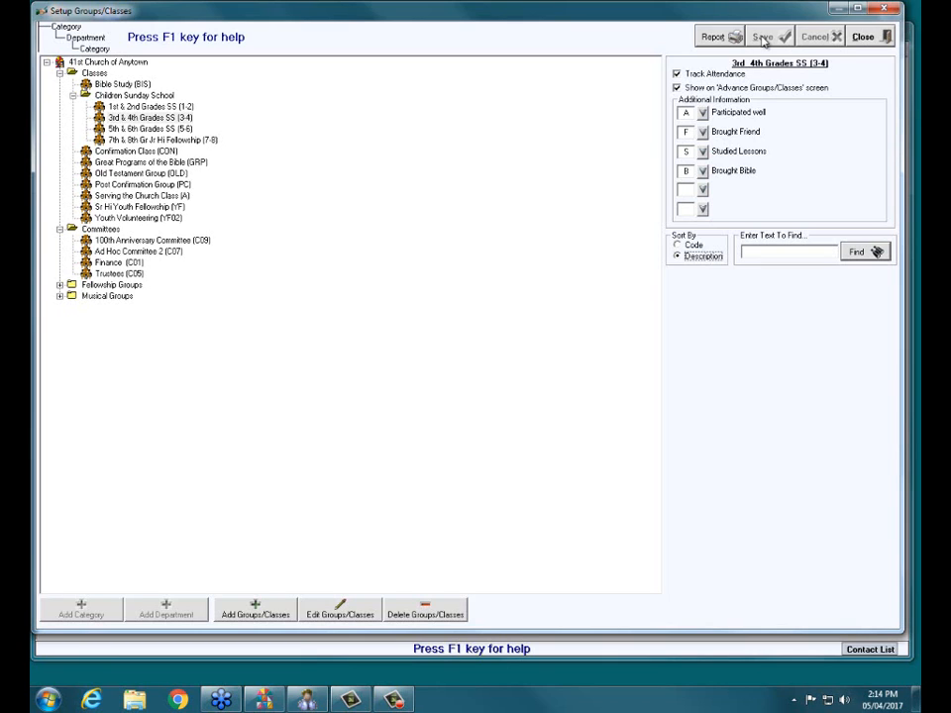
pyautogui.click(764, 38)
pyautogui.click(865, 38)
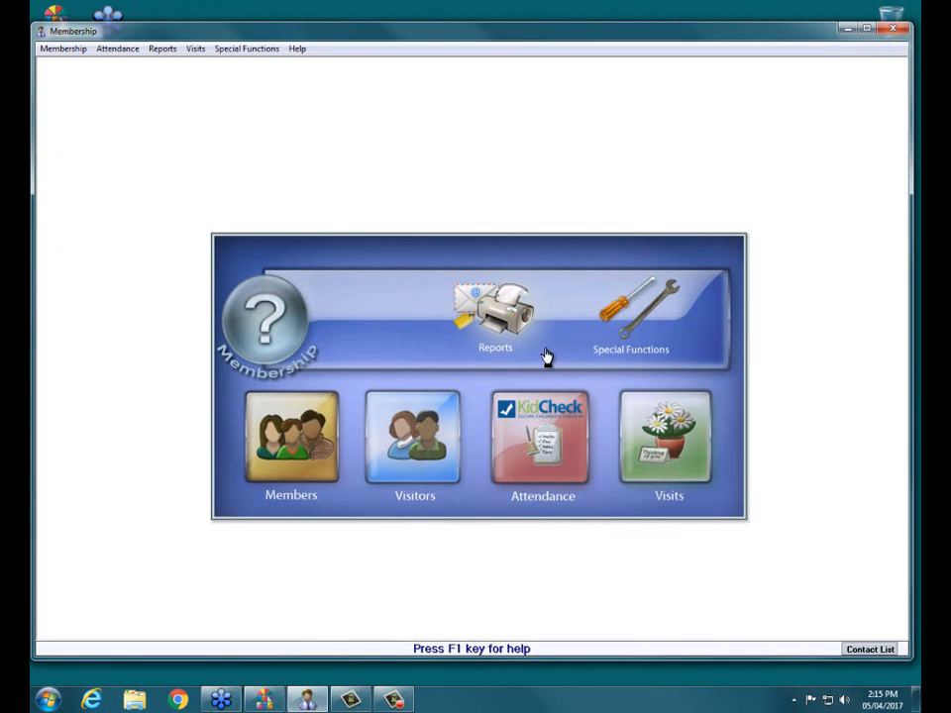
# - Preview the Attendance Report for the 3rd & 4th Grades SS class from 01/01/2017 to 01/31/2017, and close it
pyautogui.click(493, 325)
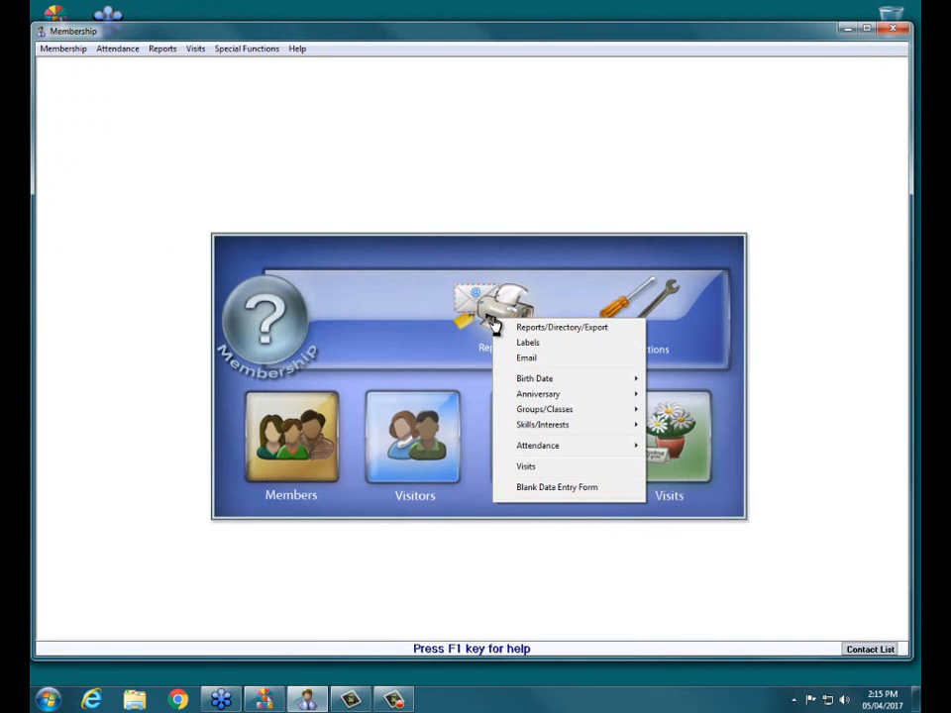
pyautogui.moveTo(590, 452)
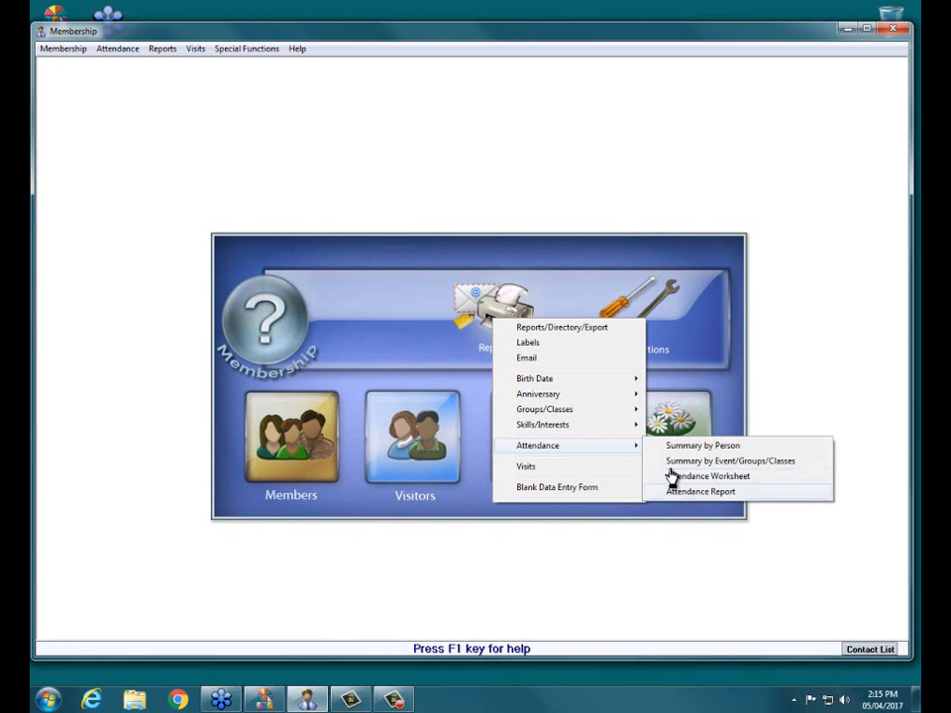
pyautogui.click(792, 495)
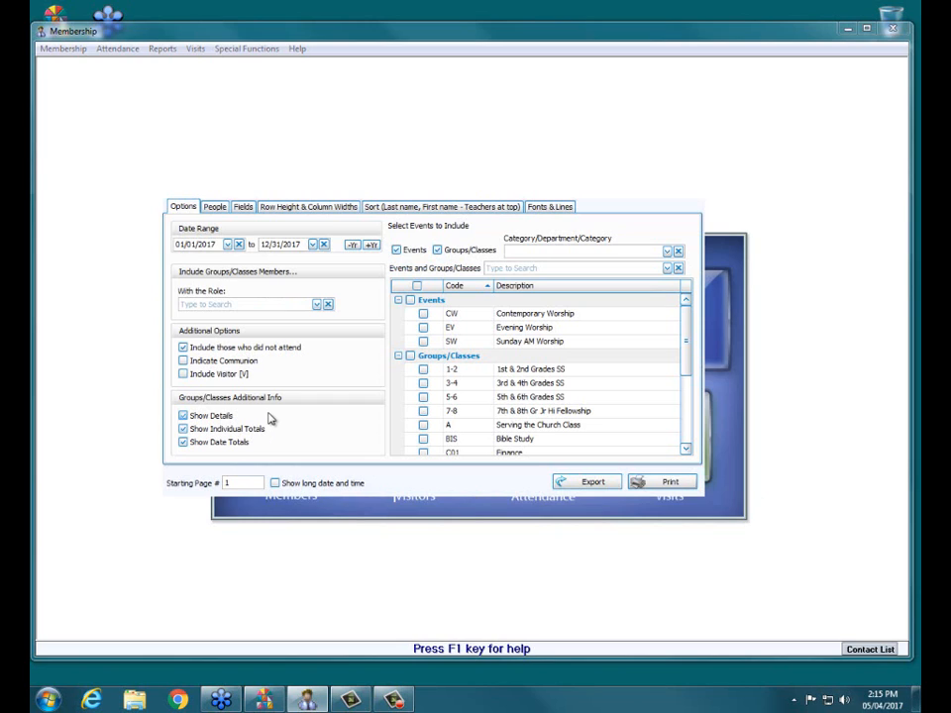
pyautogui.click(423, 383)
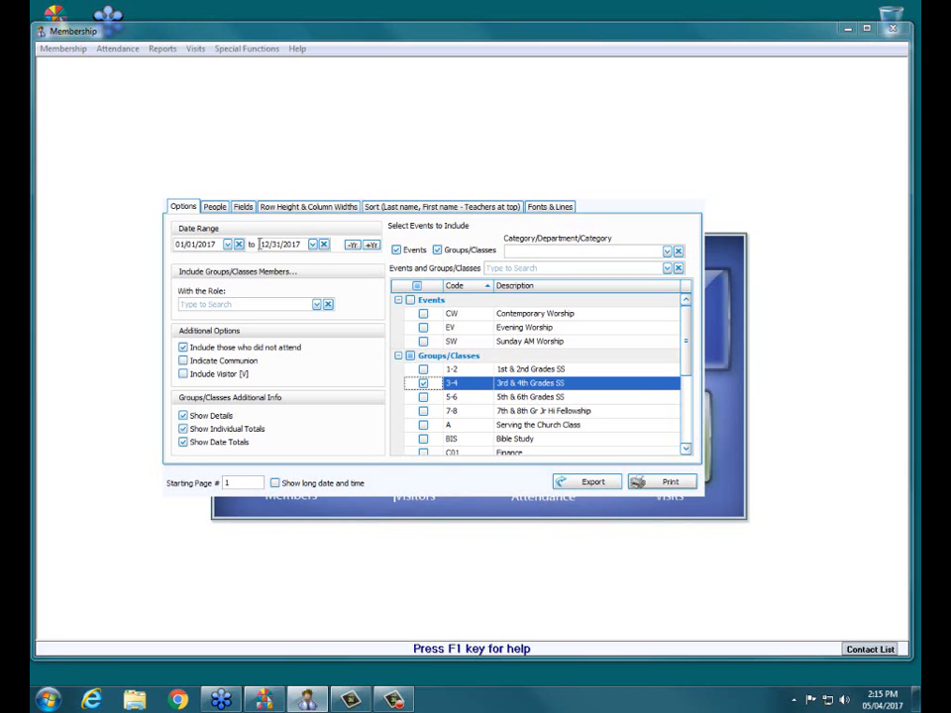
pyautogui.click(267, 244)
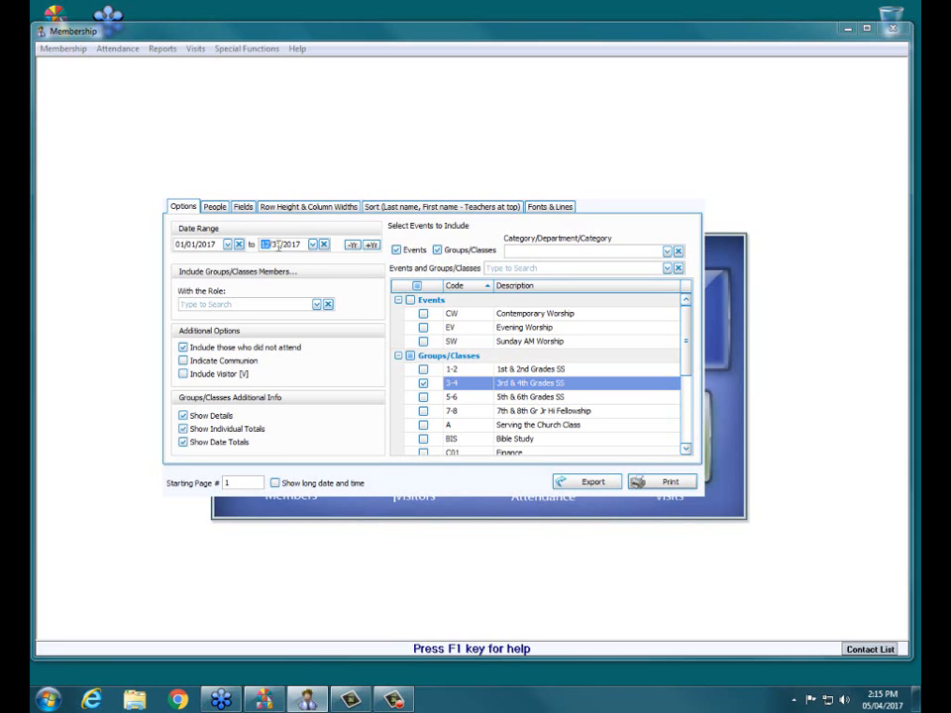
pyautogui.write('01')
pyautogui.click(688, 482)
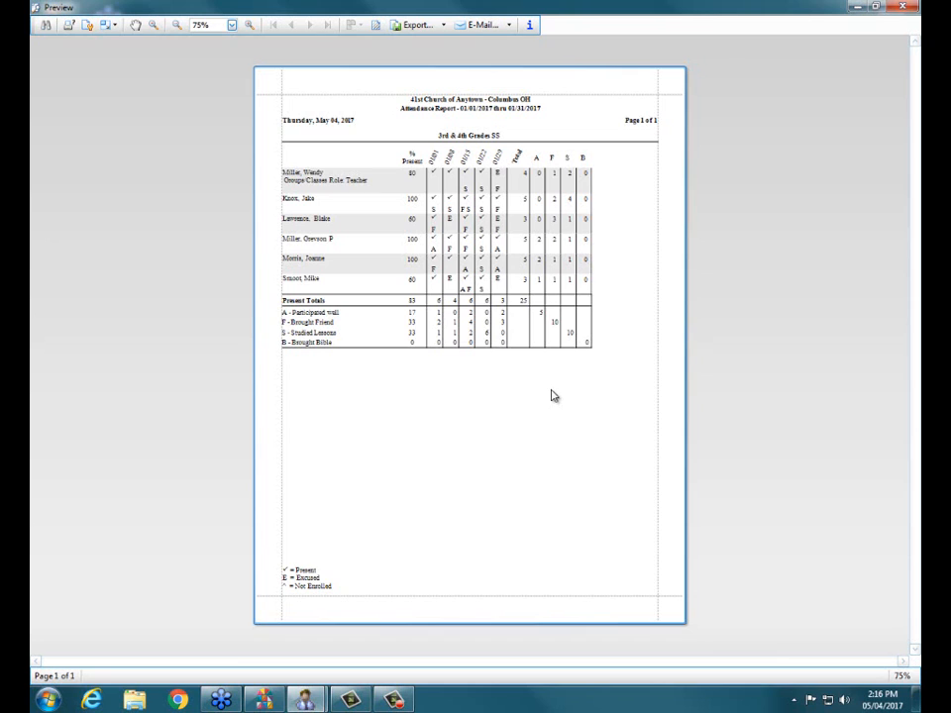
pyautogui.click(902, 7)
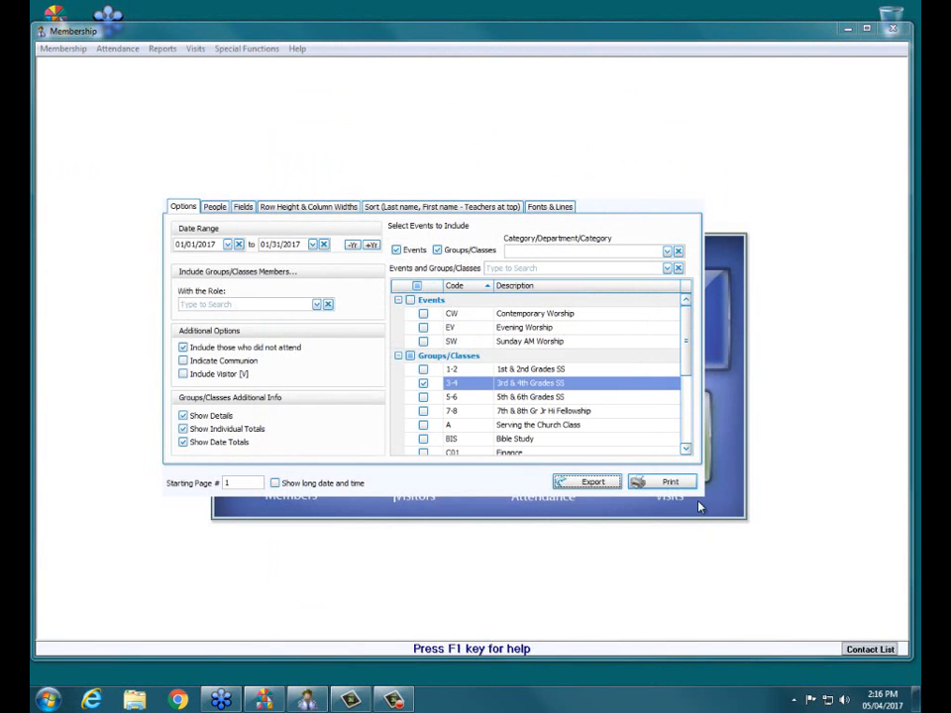
pyautogui.click(899, 31)
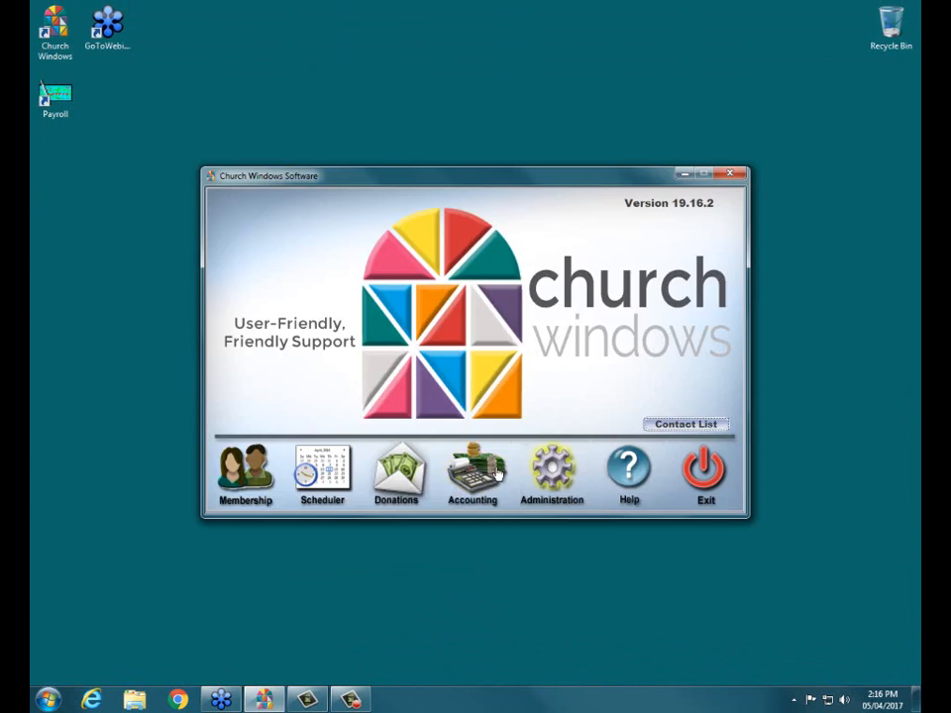
# - Reopen Membership and its Groups/Classes setup, and expand the Classes and Committees categories
pyautogui.click(254, 488)
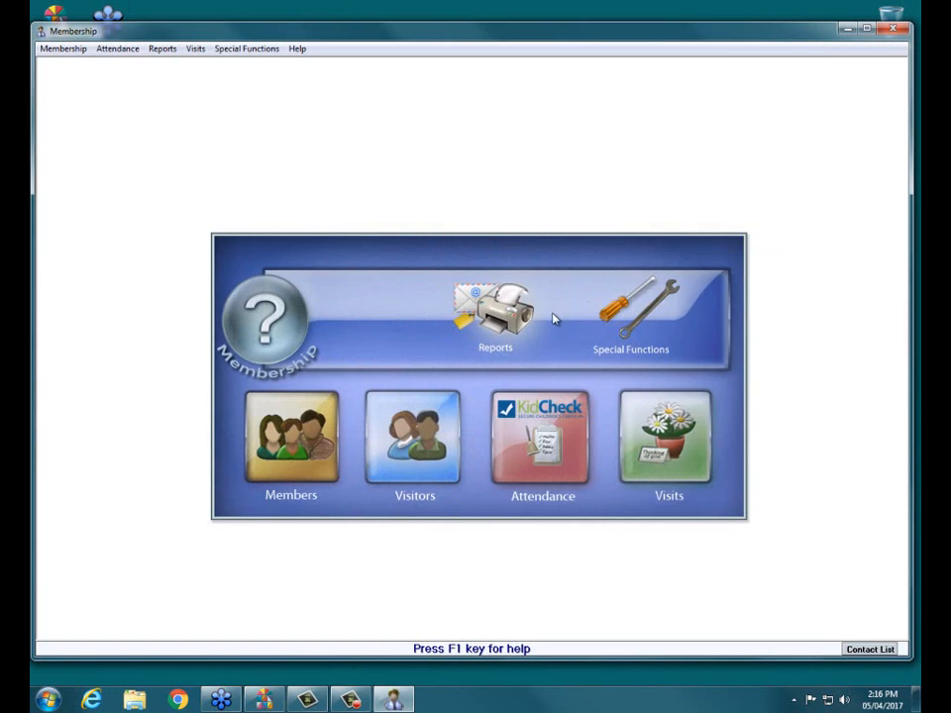
pyautogui.hotkey('alt', 'Tab')
pyautogui.click(789, 153)
pyautogui.click(527, 436)
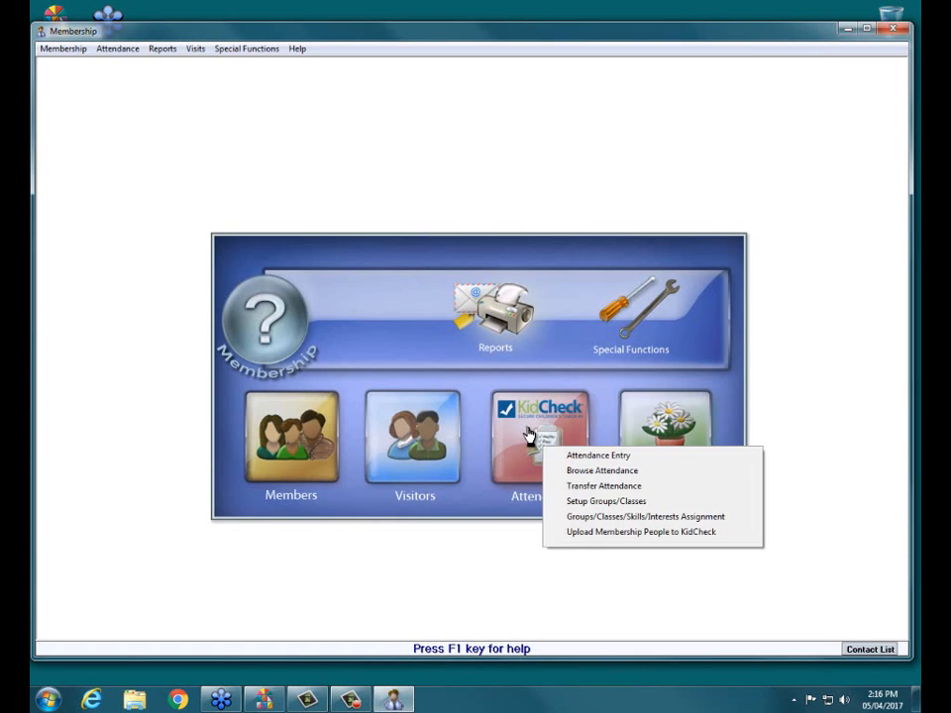
pyautogui.click(628, 502)
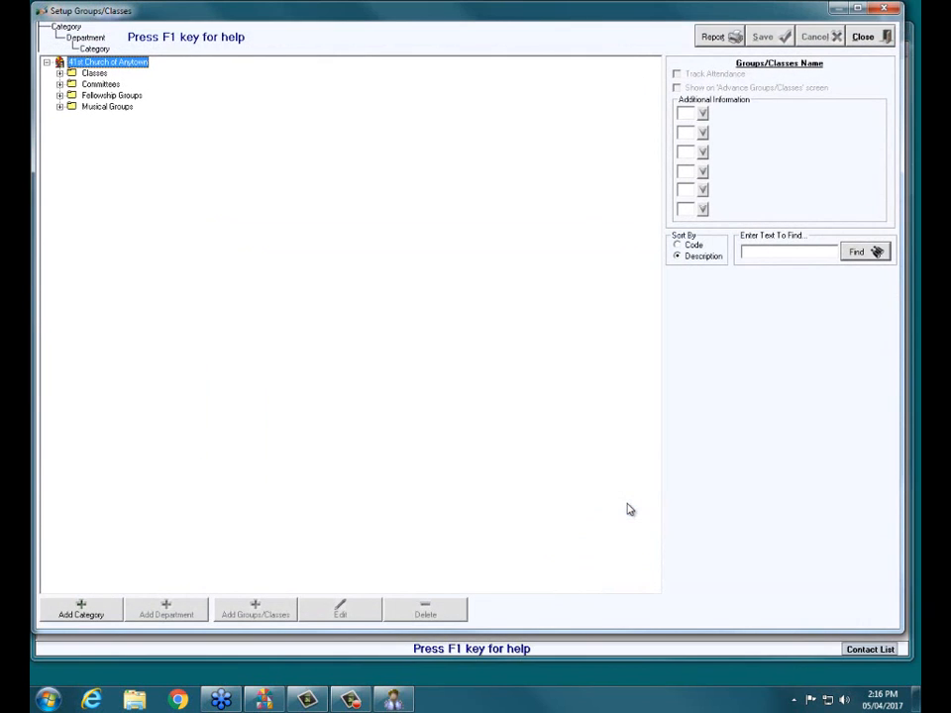
pyautogui.click(59, 73)
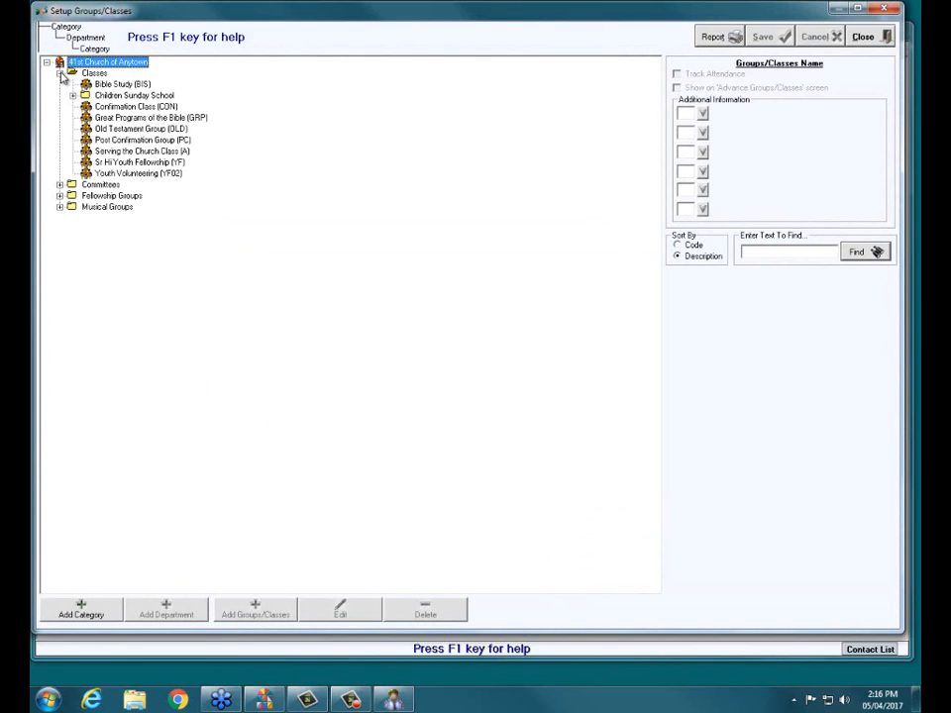
pyautogui.click(61, 185)
# - Rename the 100th Anniversary Committee (C09) to 150th Anniversary Committee
pyautogui.click(139, 196)
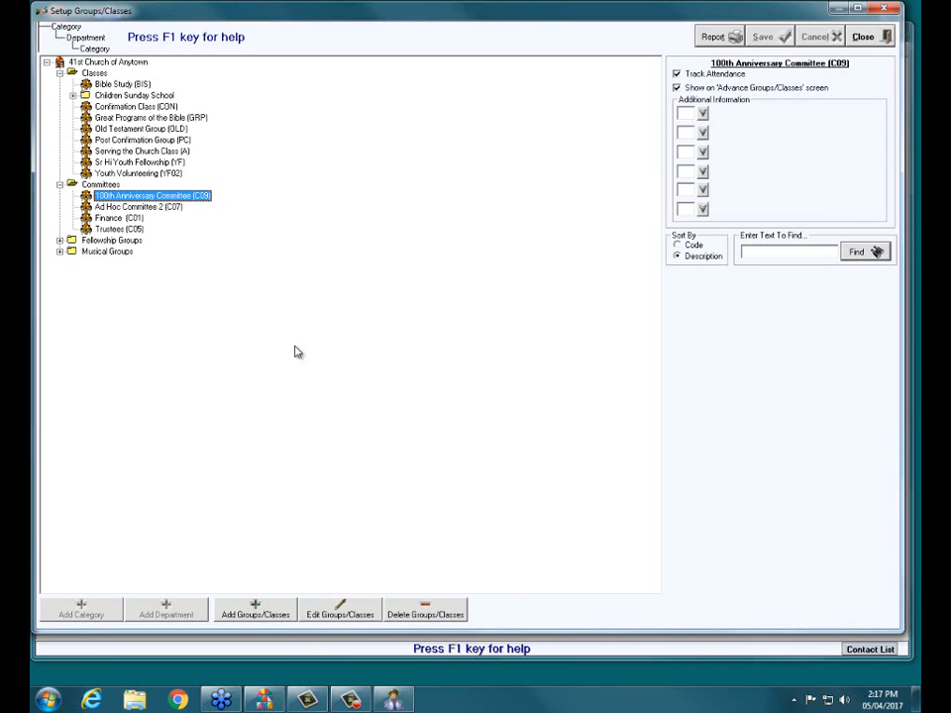
pyautogui.click(348, 618)
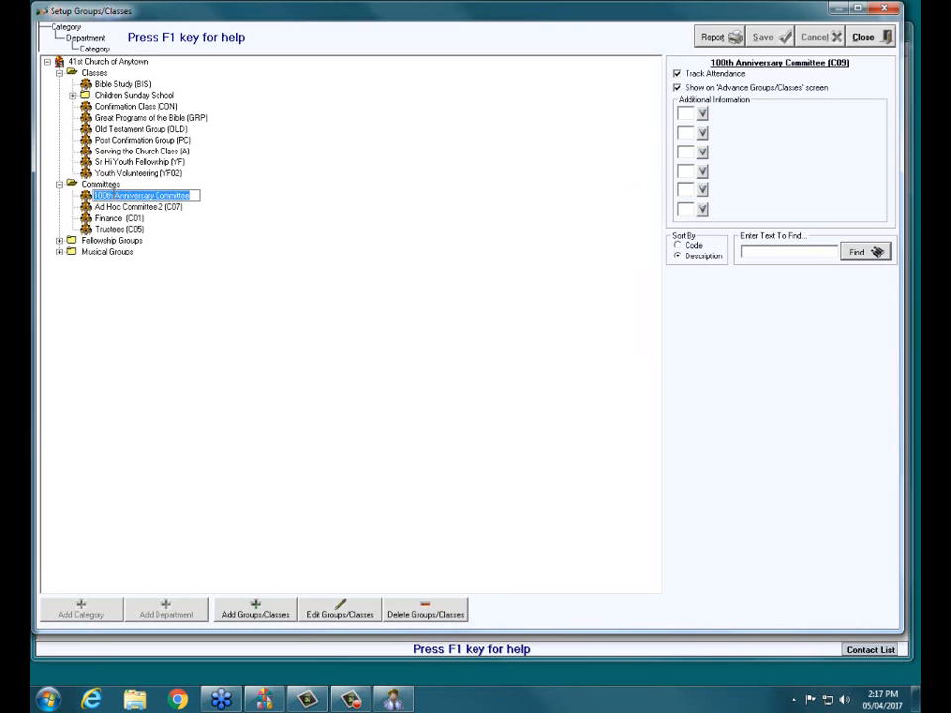
pyautogui.click(109, 196)
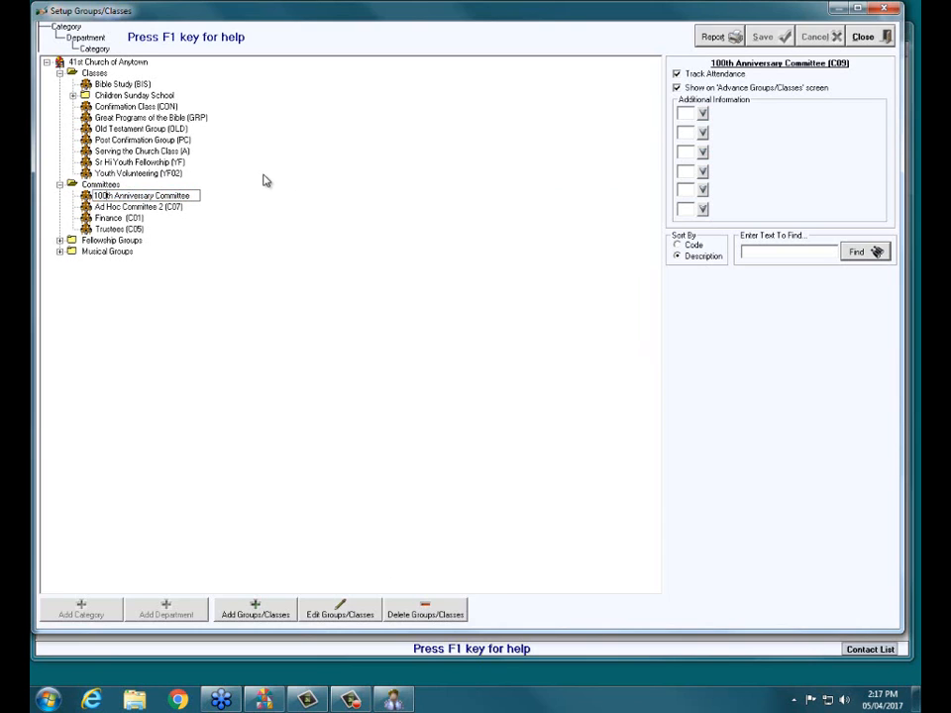
pyautogui.press('BackSpace')
pyautogui.press('BackSpace')
pyautogui.write('50')
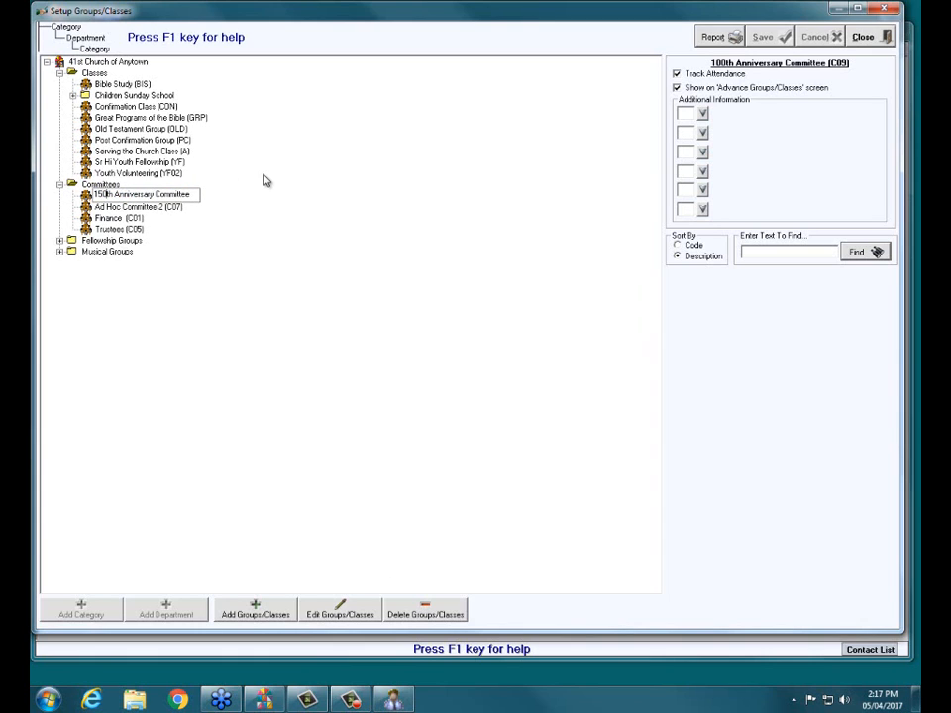
pyautogui.press('Return')
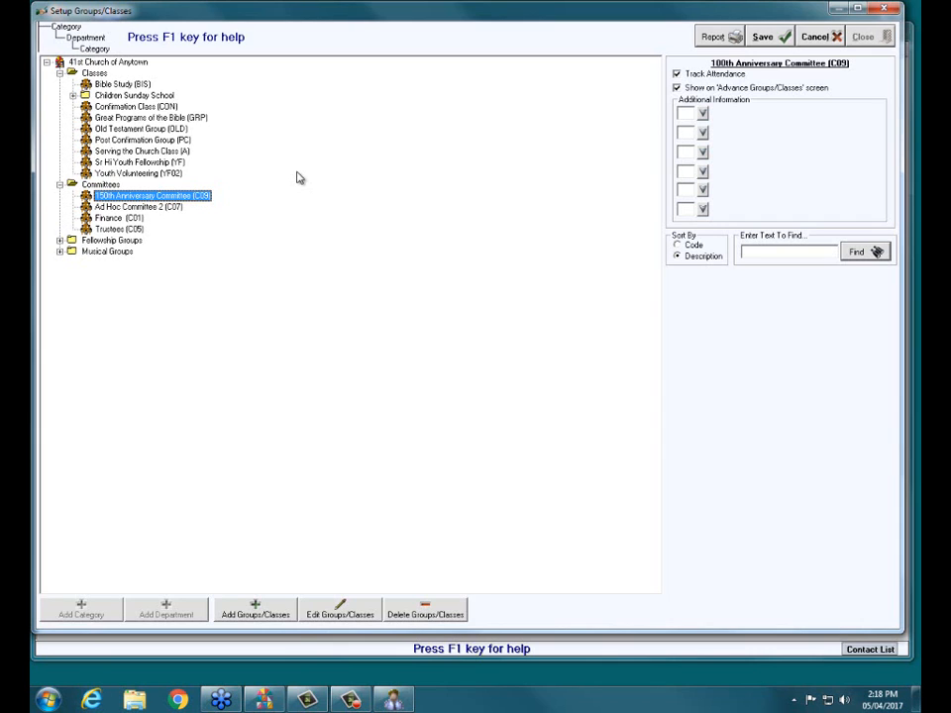
# - Expand the Fellowship Groups category, start deleting the Dinner Group (G7), and decline the deletion
pyautogui.click(59, 240)
pyautogui.click(146, 264)
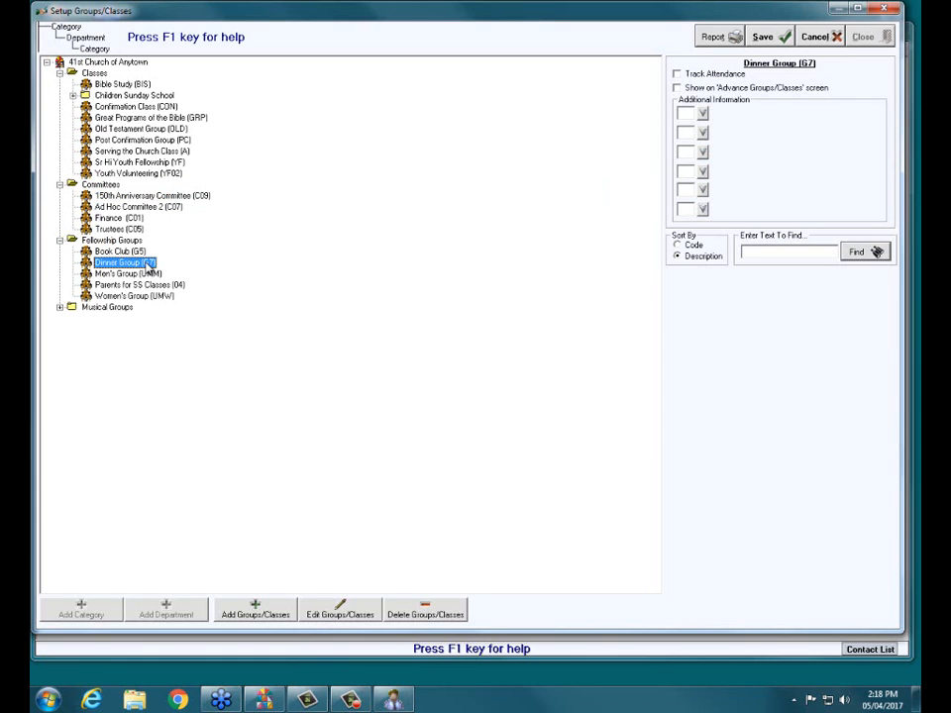
pyautogui.click(442, 615)
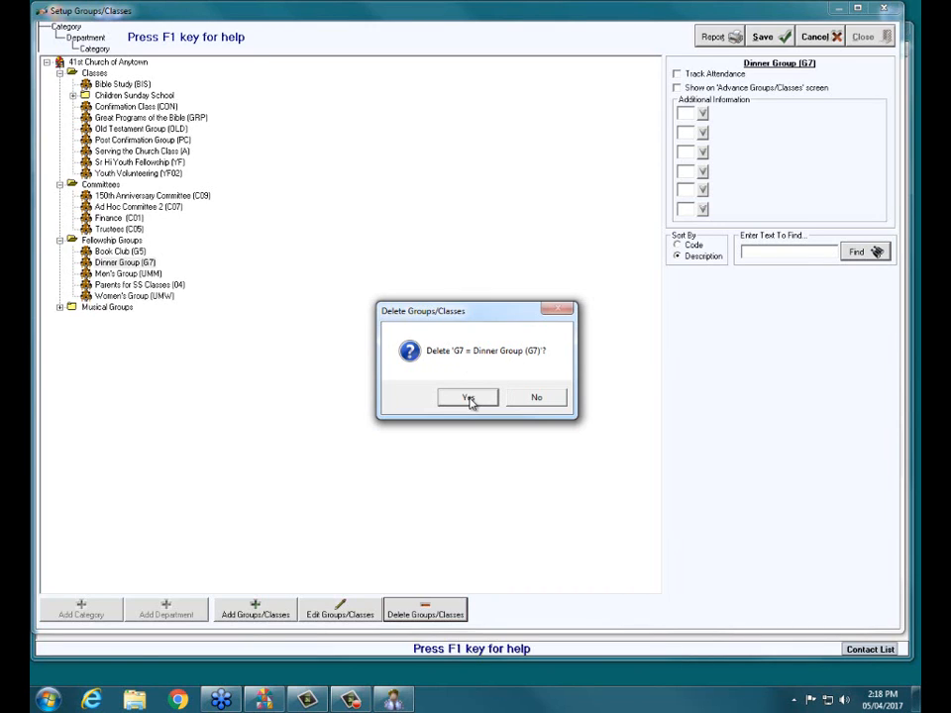
pyautogui.click(533, 398)
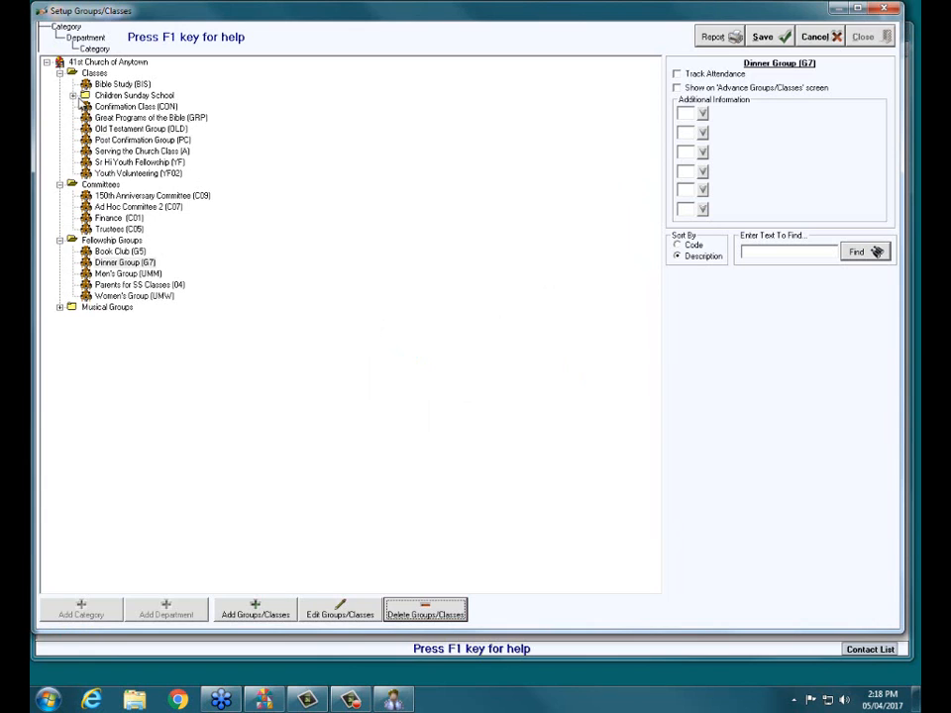
# - Try to delete the 3rd & 4th Grades SS and 5th & 6th Grades SS classes from the Children Sunday School department
pyautogui.click(120, 86)
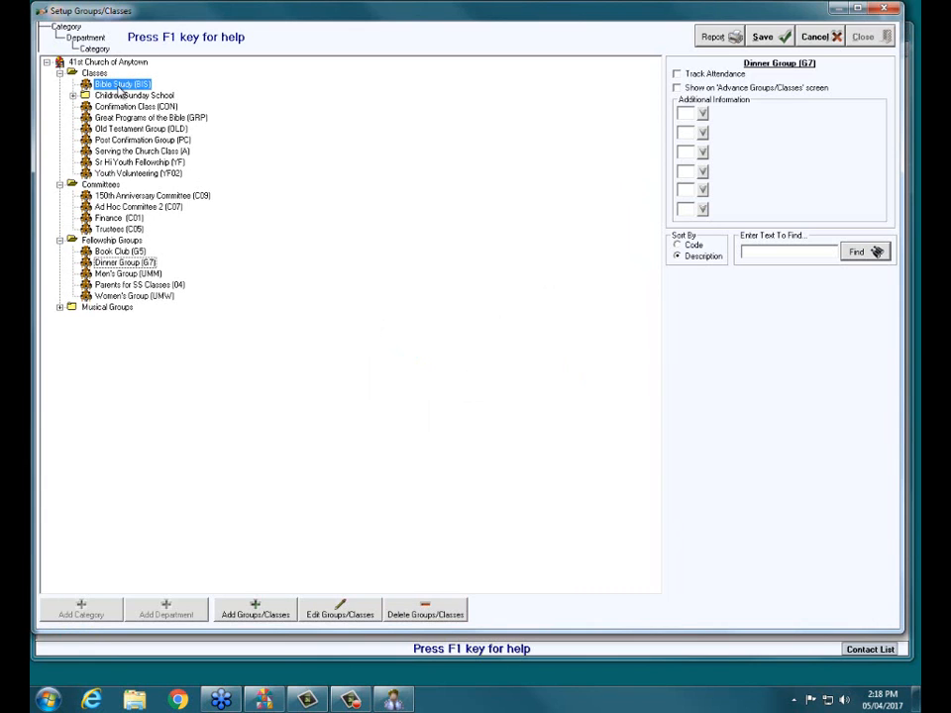
pyautogui.click(73, 96)
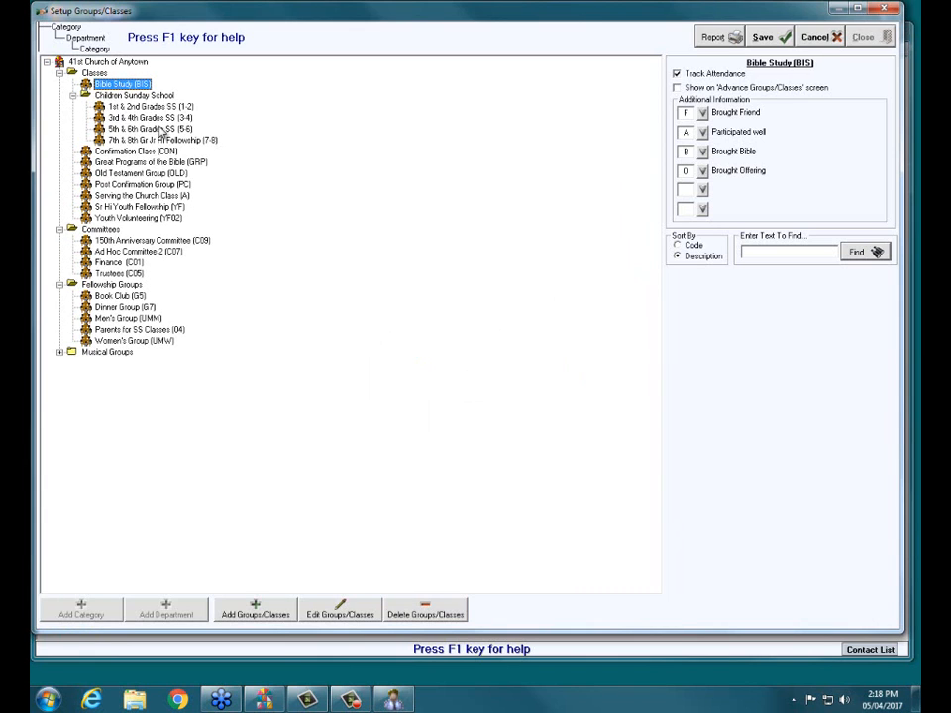
pyautogui.click(163, 119)
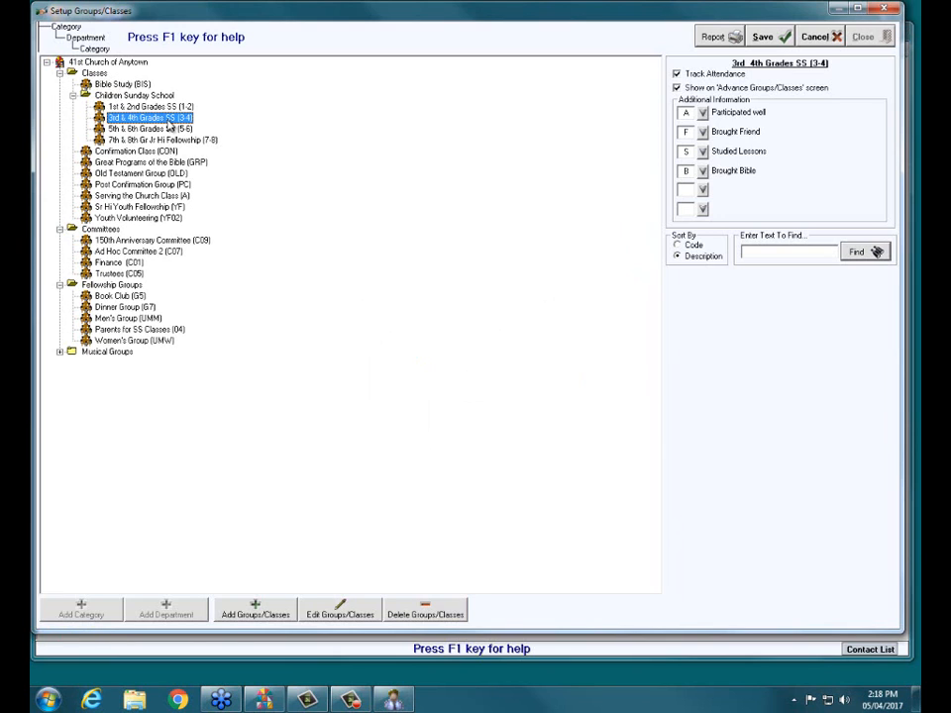
pyautogui.click(441, 614)
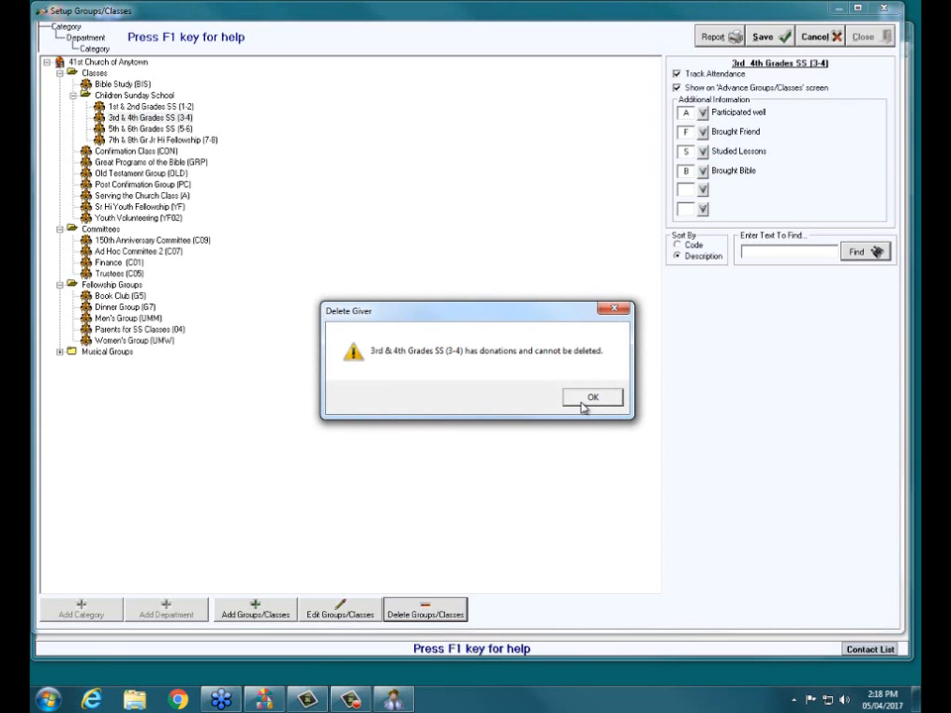
pyautogui.click(584, 400)
pyautogui.click(134, 129)
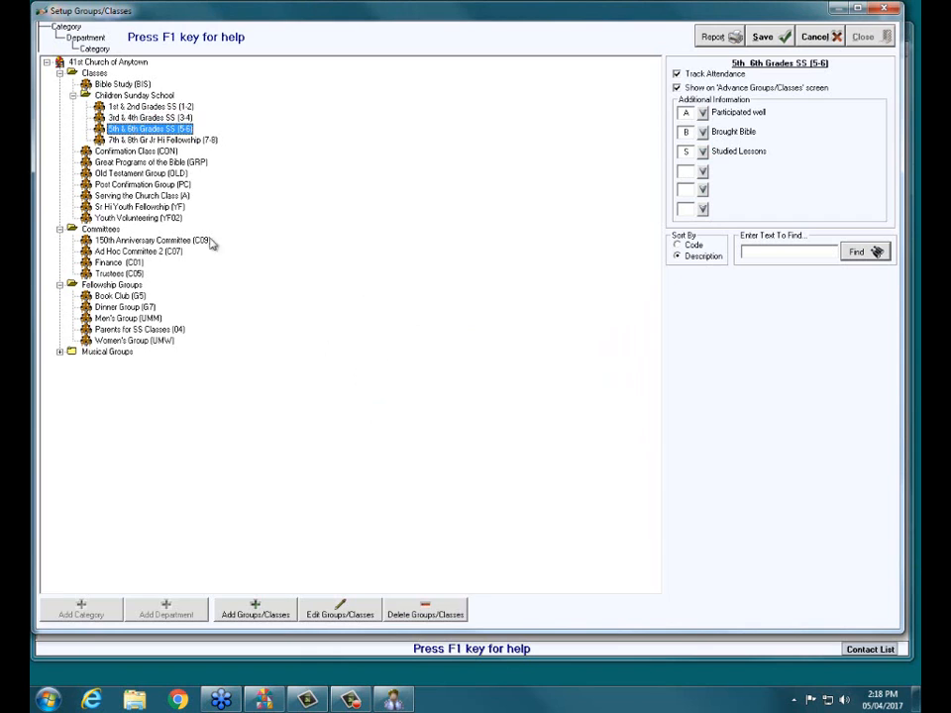
pyautogui.click(414, 611)
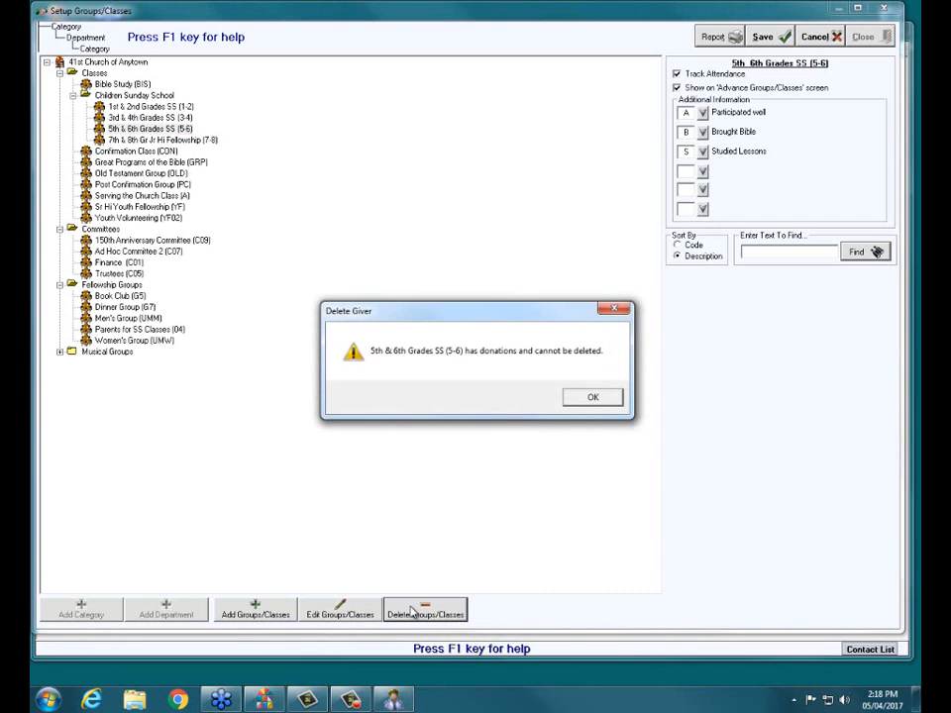
pyautogui.click(594, 398)
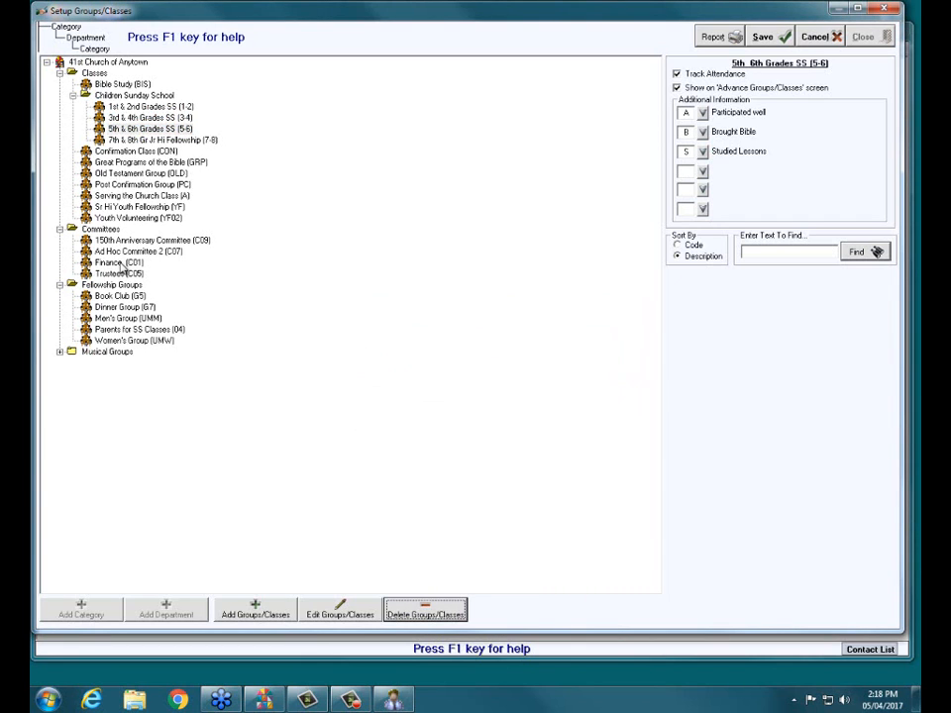
# - Start deleting the Finance (C01) group from the Committees category, and decline the deletion
pyautogui.click(111, 263)
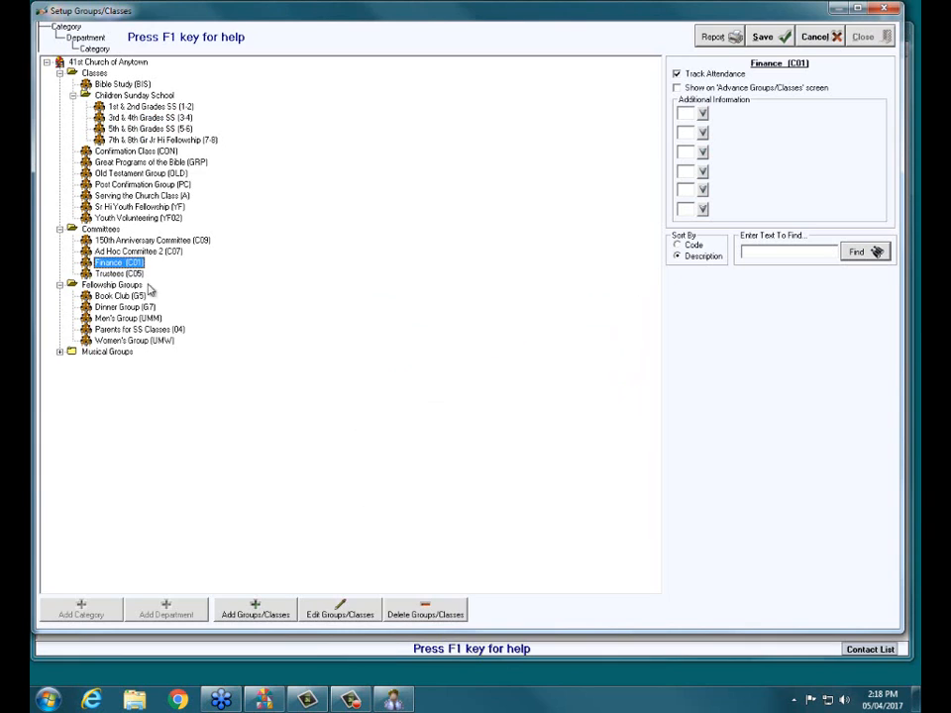
pyautogui.click(426, 614)
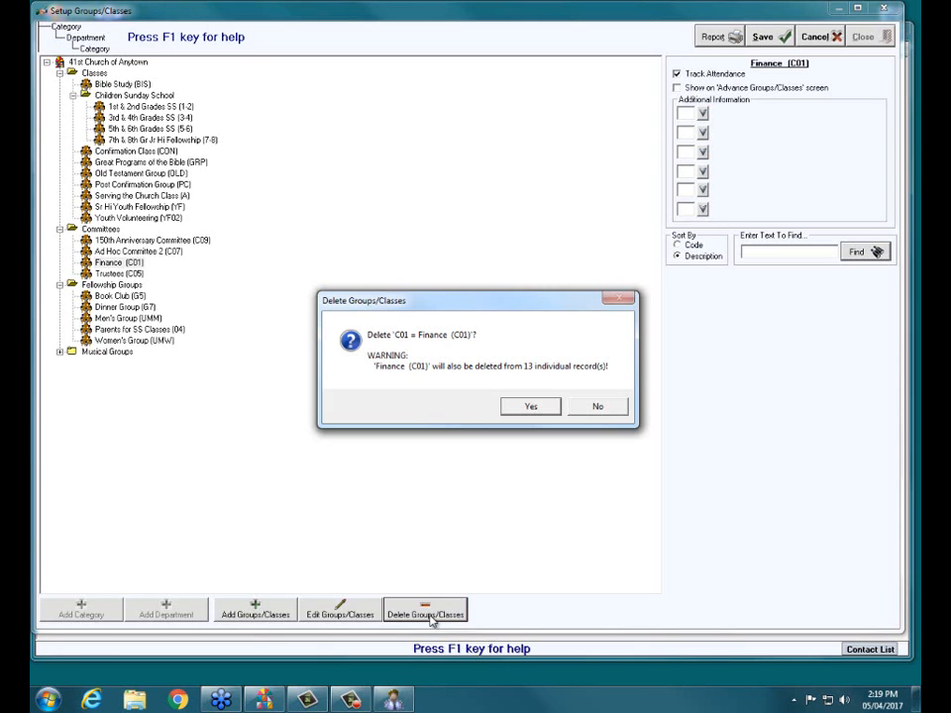
pyautogui.click(598, 407)
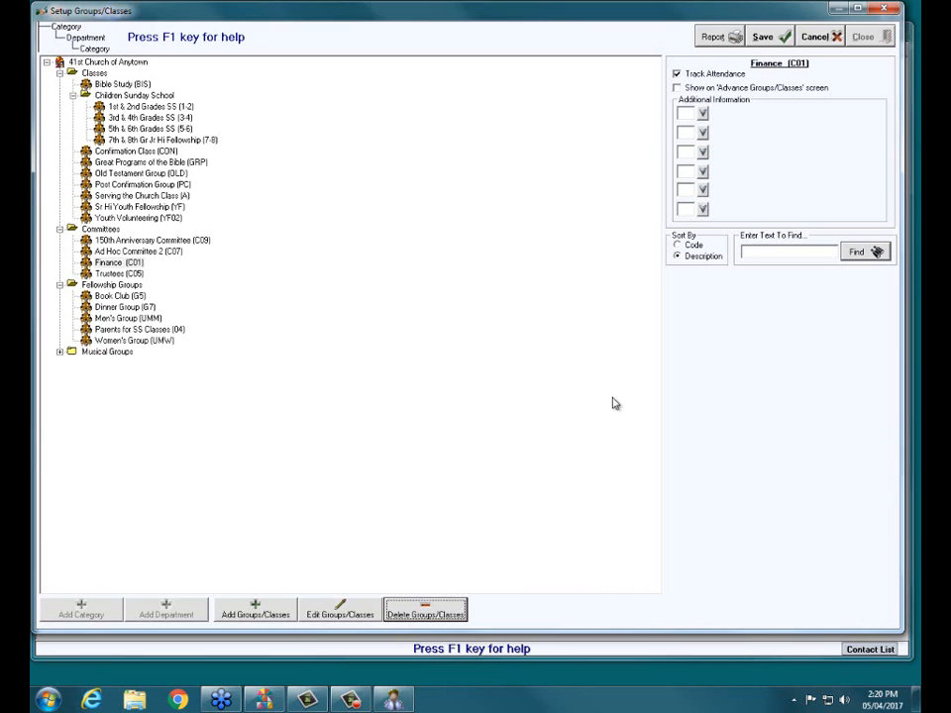
# - Move the Sr Hi Youth Fellowship (YF) group into the Children Sunday School department
pyautogui.click(156, 208)
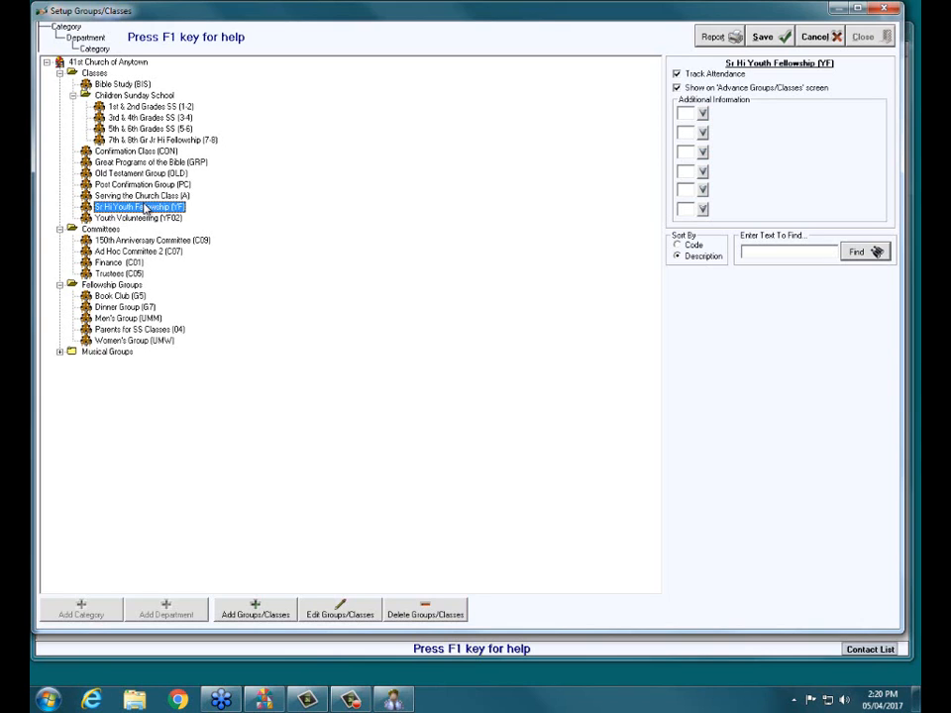
pyautogui.moveTo(145, 207); pyautogui.dragTo(124, 95)
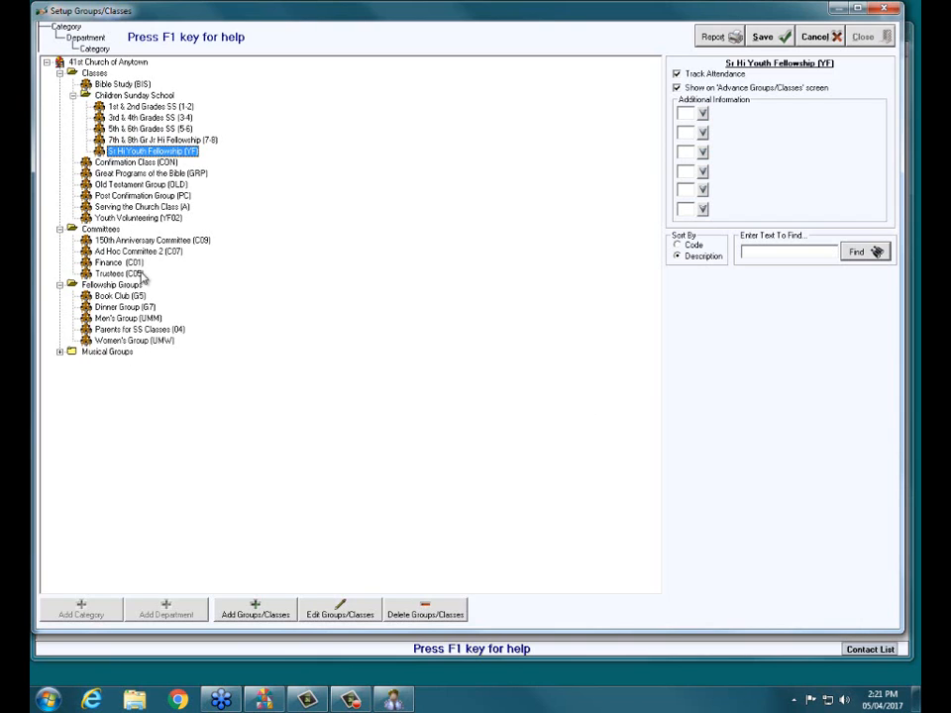
pyautogui.click(139, 341)
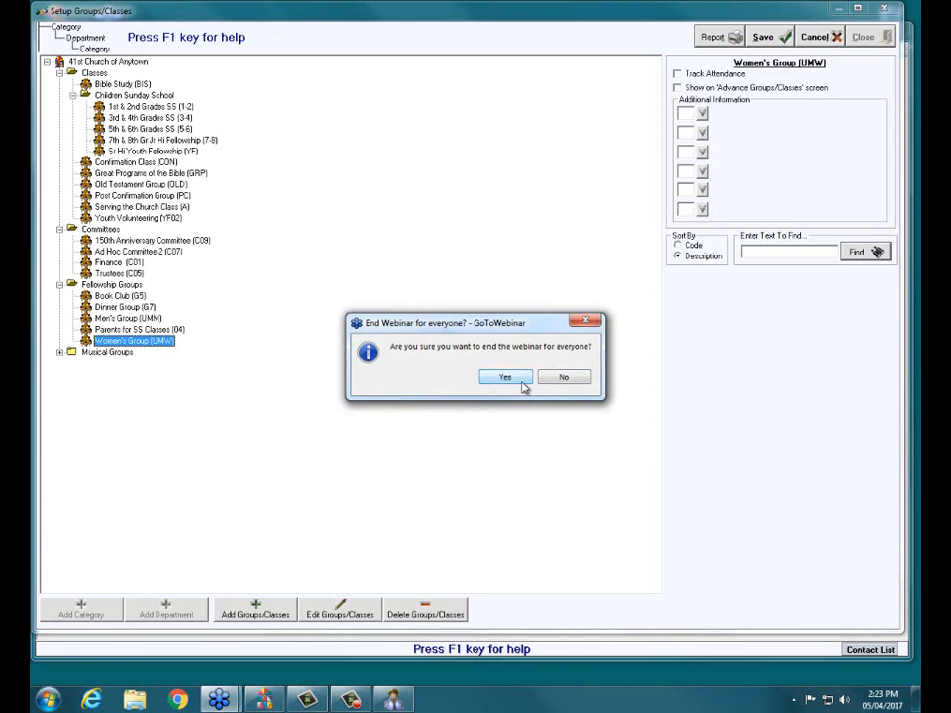
pyautogui.click(505, 377)
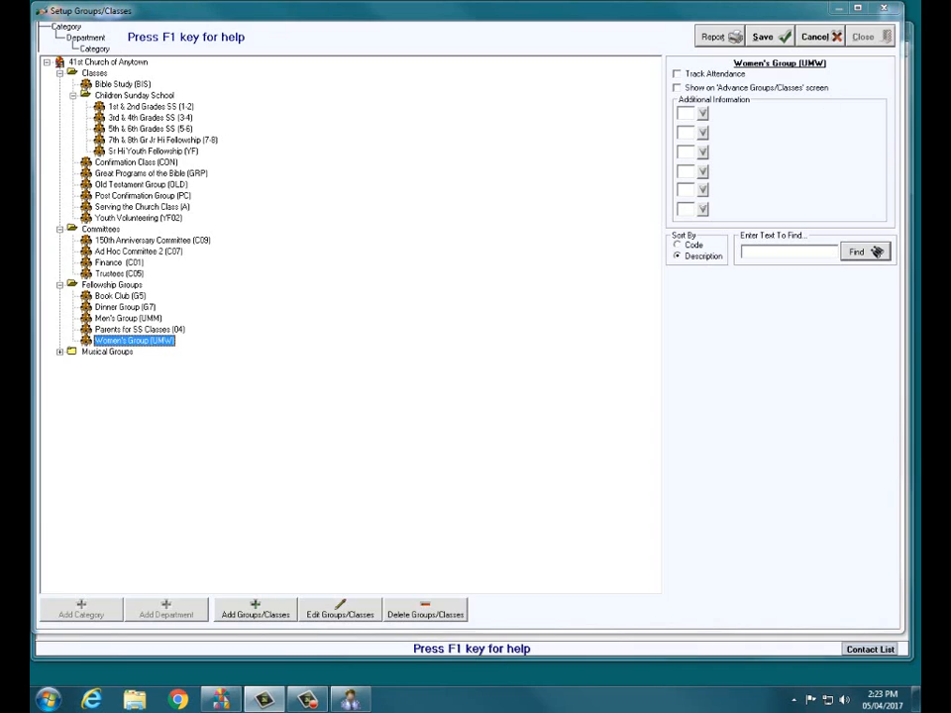